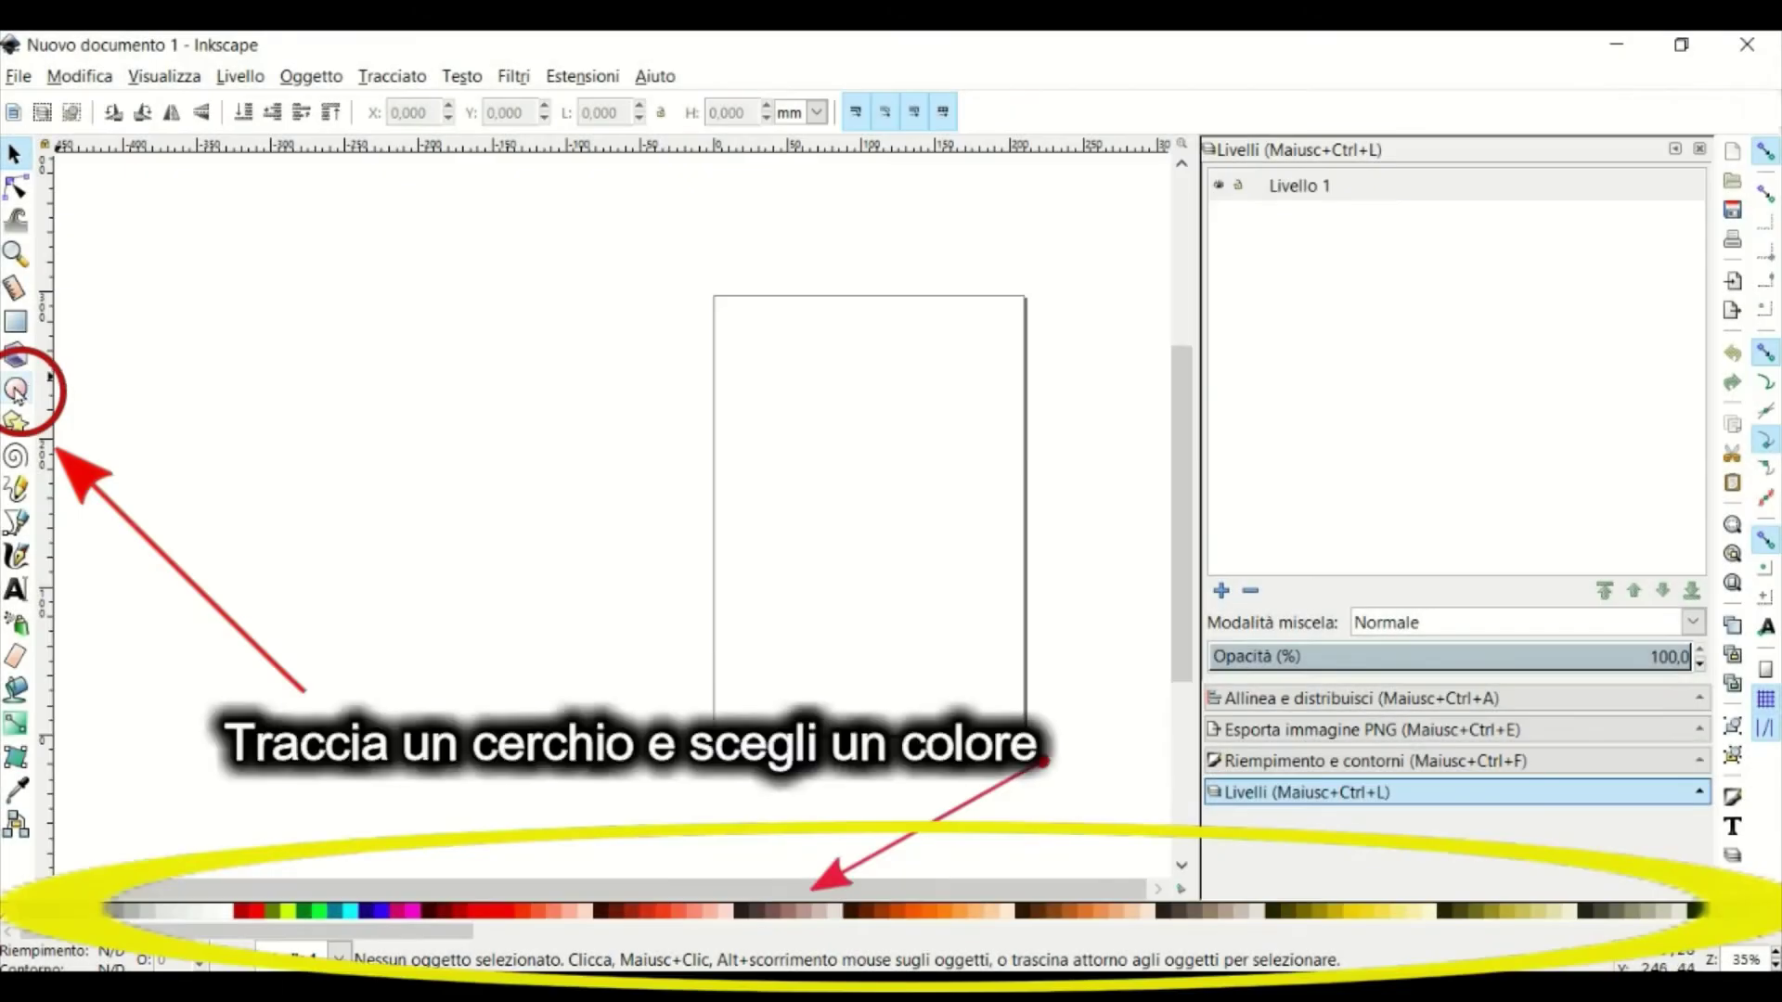
- Draw a circle to the left of the page and fill it with teal
click(16, 391)
drag(212, 321, 437, 539)
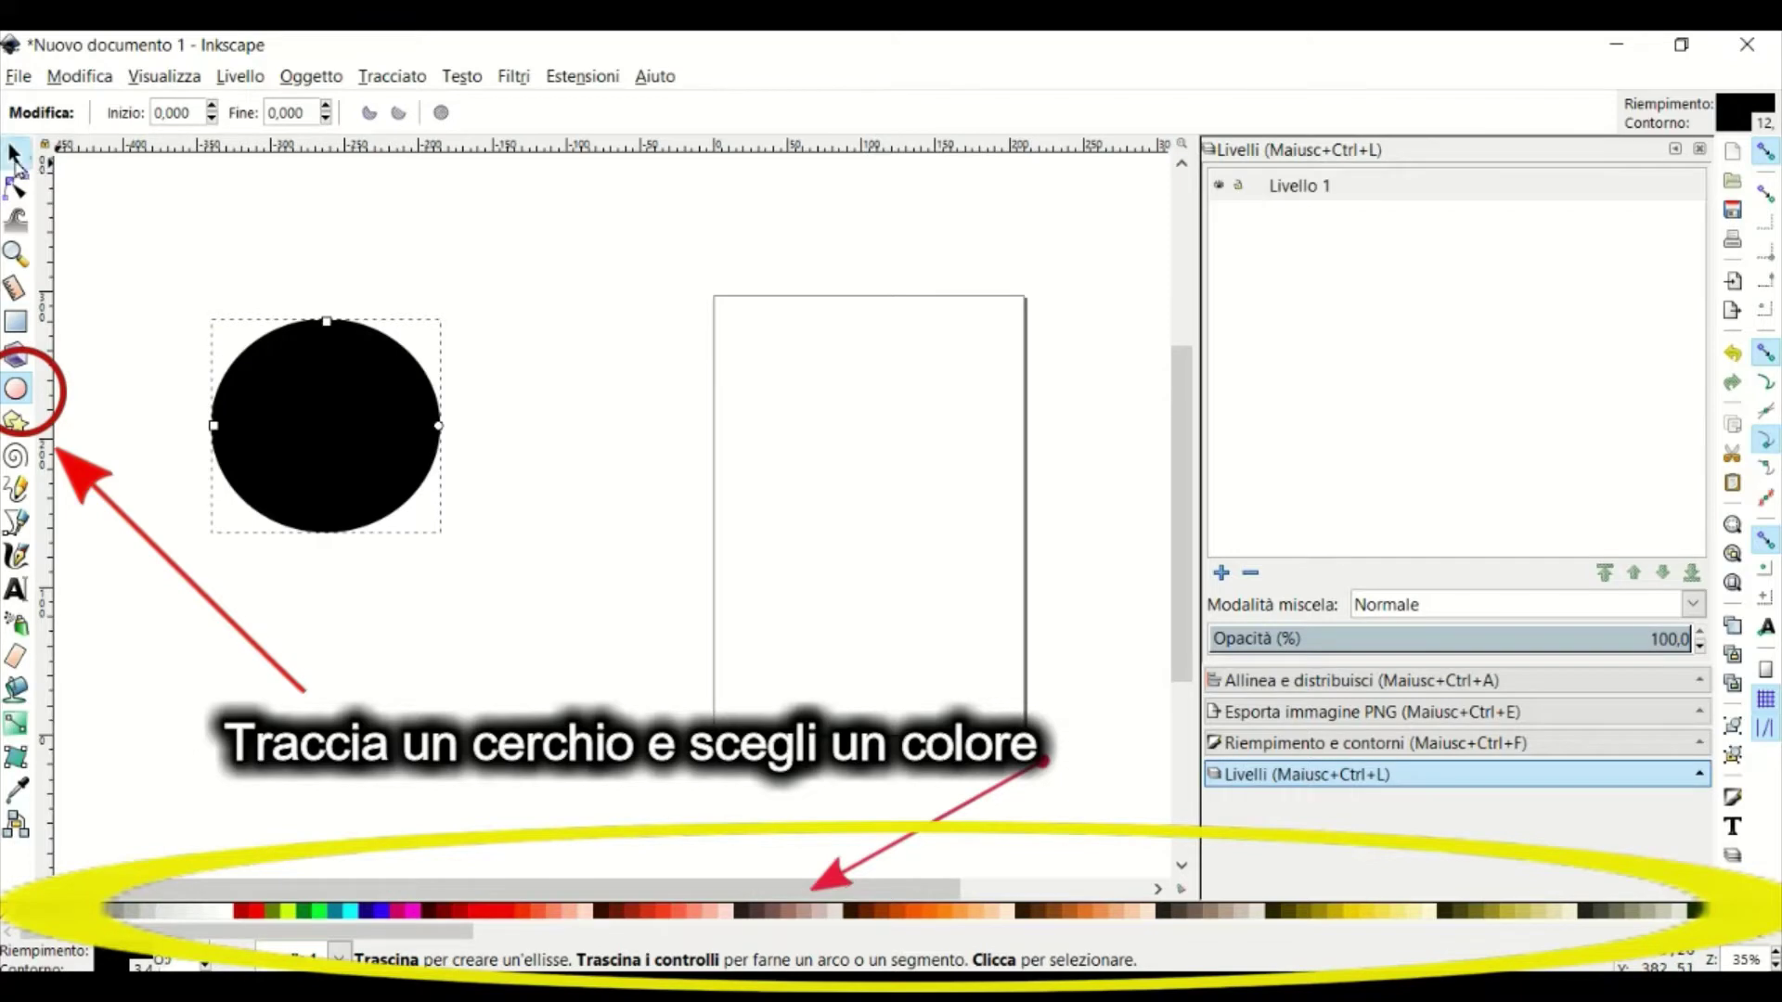
click(15, 161)
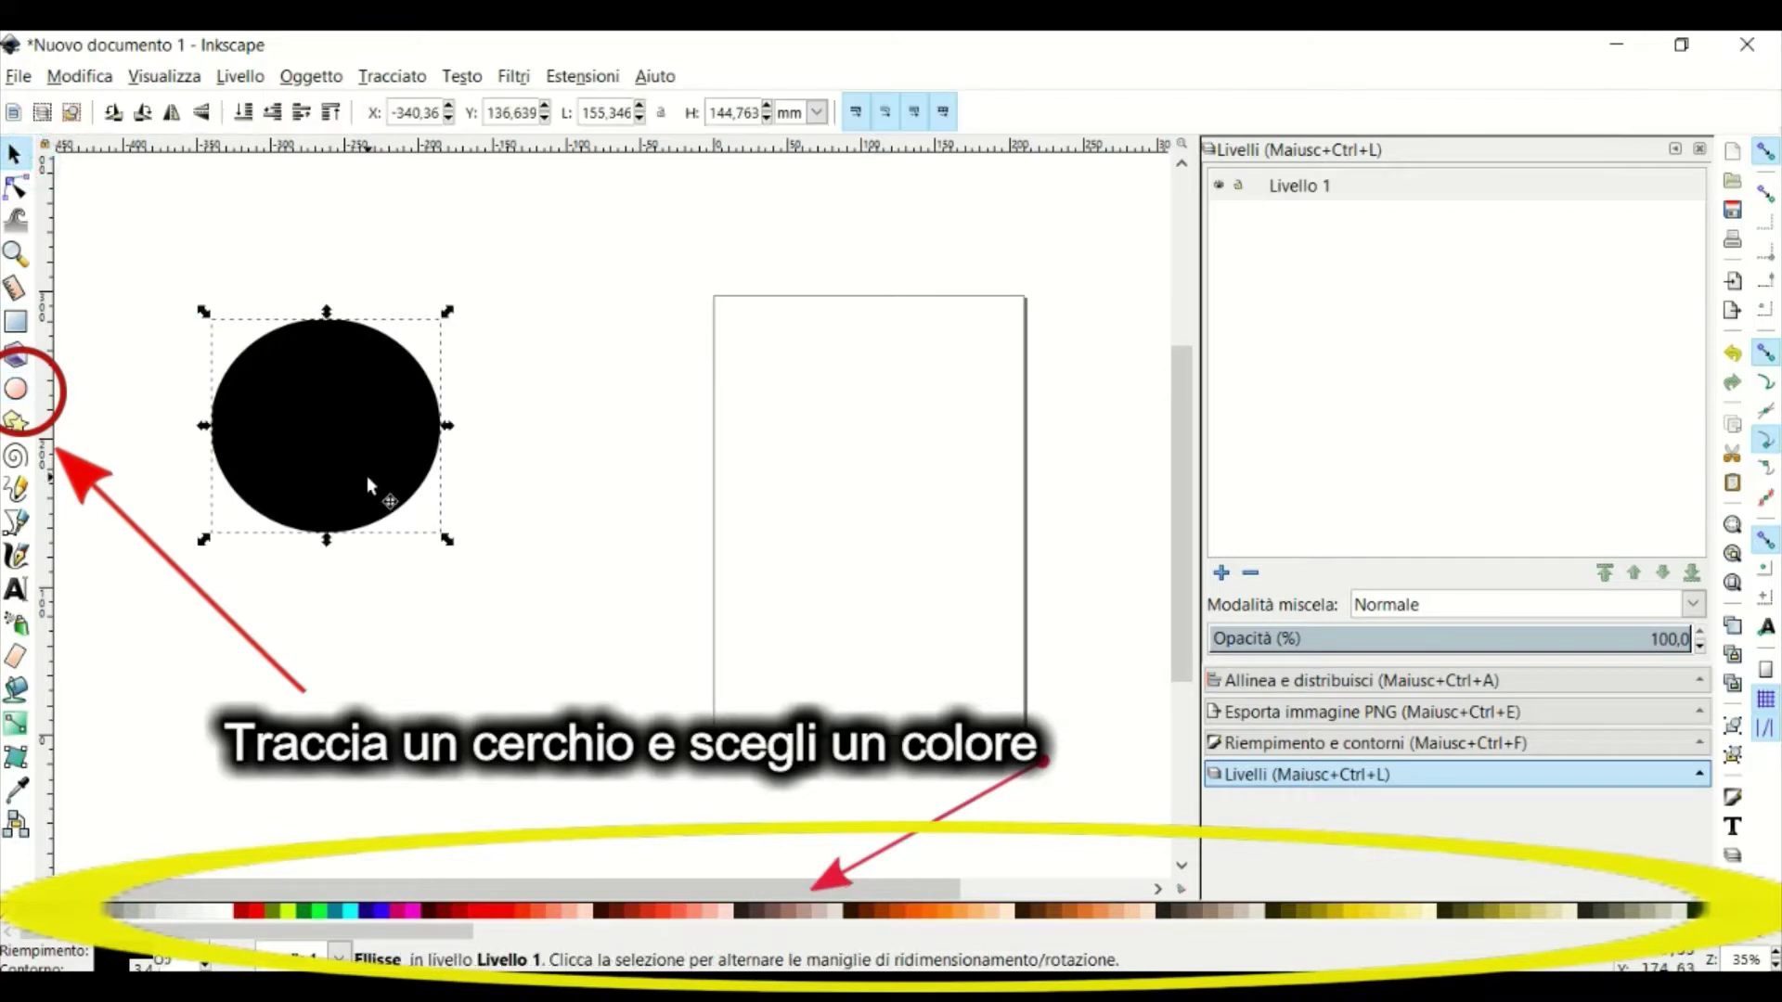
click(340, 912)
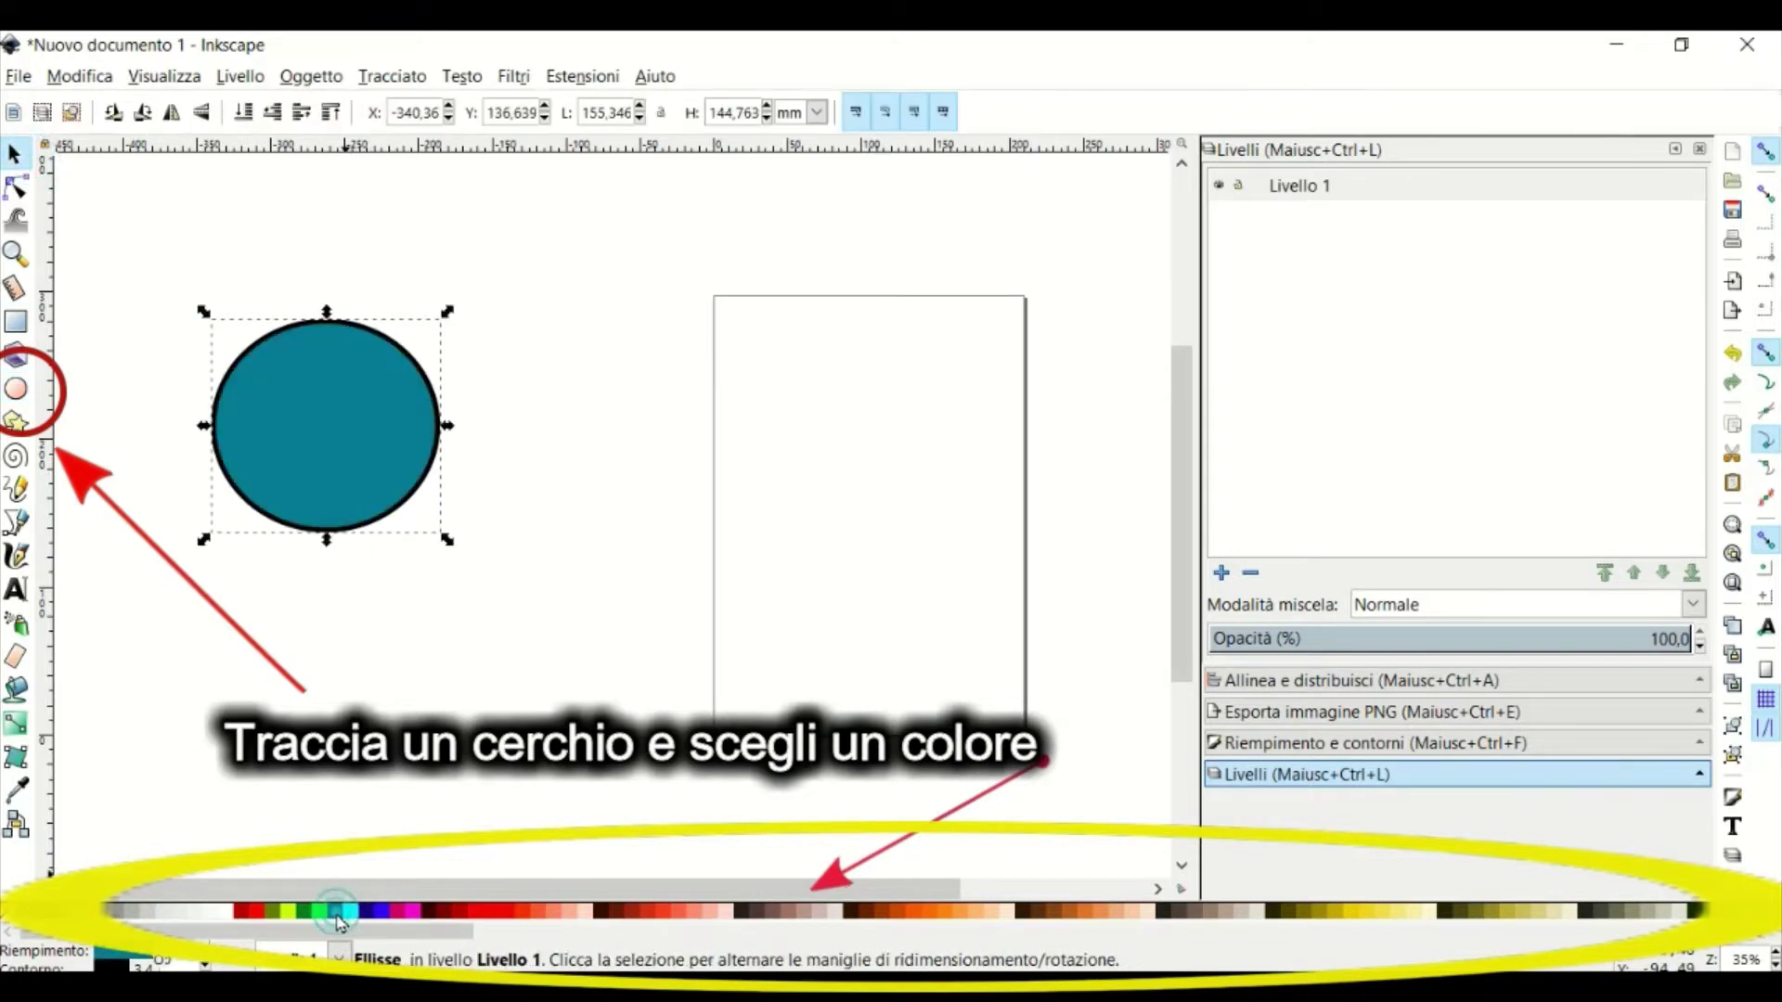
- Duplicate the teal circle and move the copy to its right
right_click(361, 435)
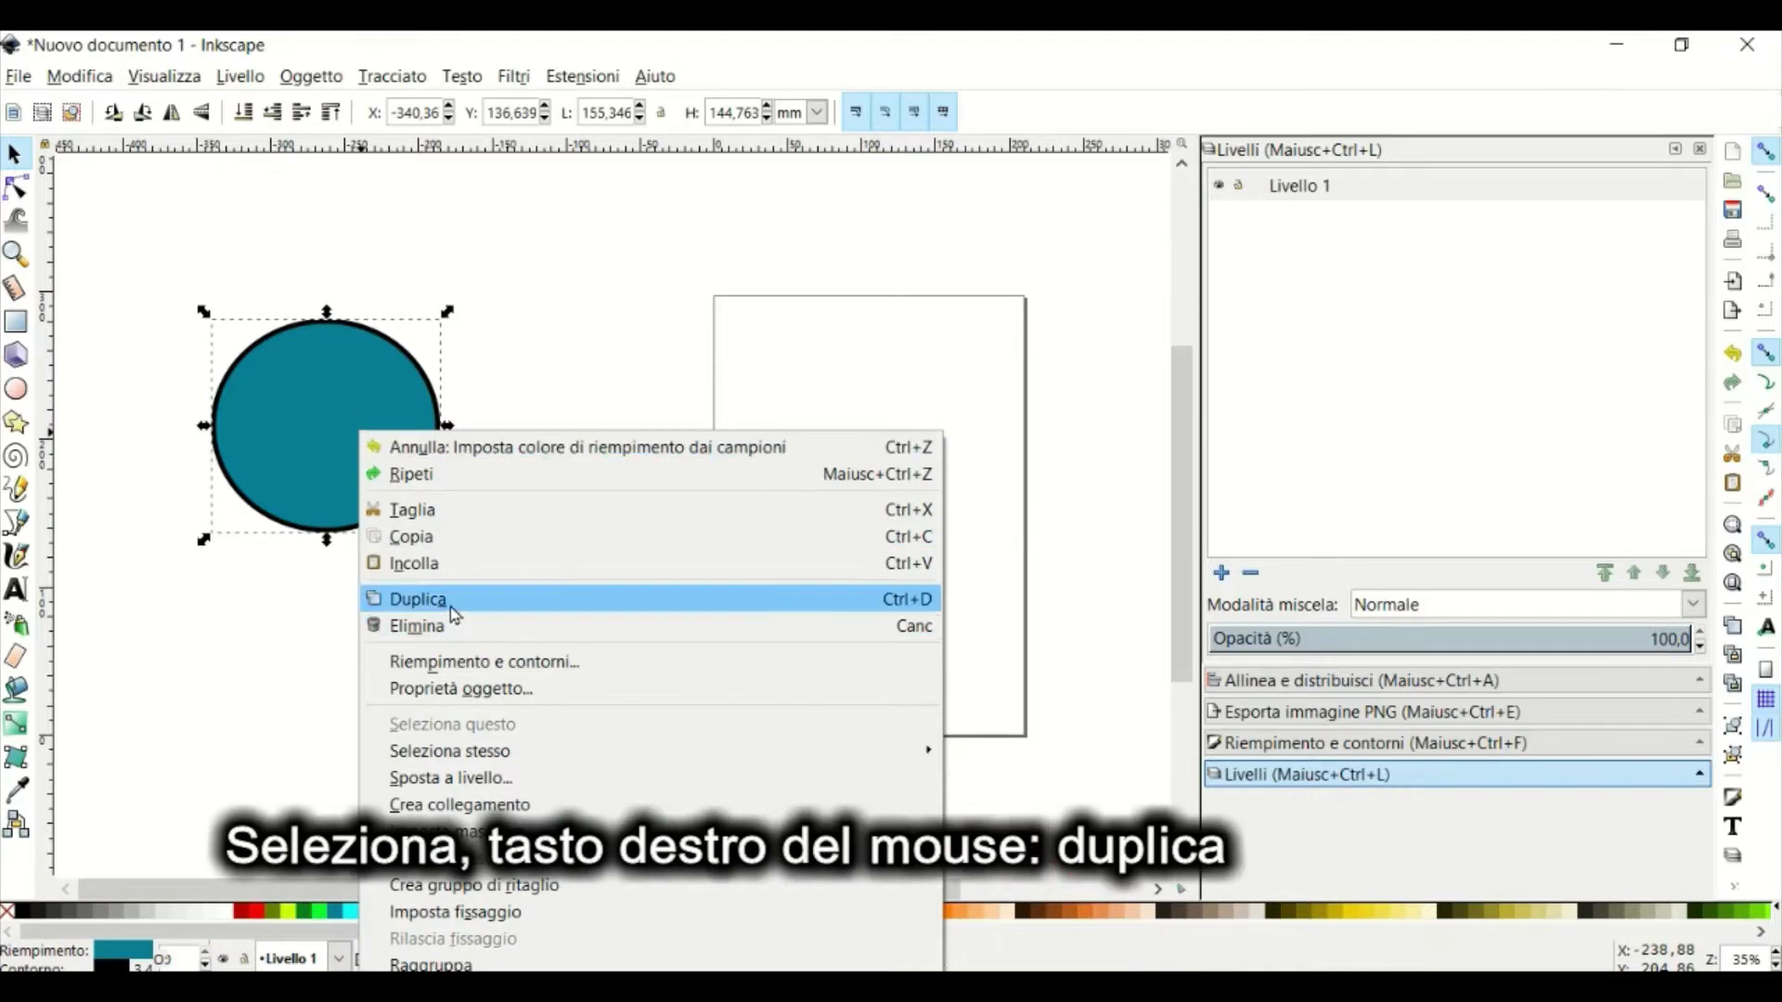
click(422, 599)
mouse_move(319, 424)
mouse_down()
mouse_move(653, 459)
mouse_move(617, 435)
mouse_up()
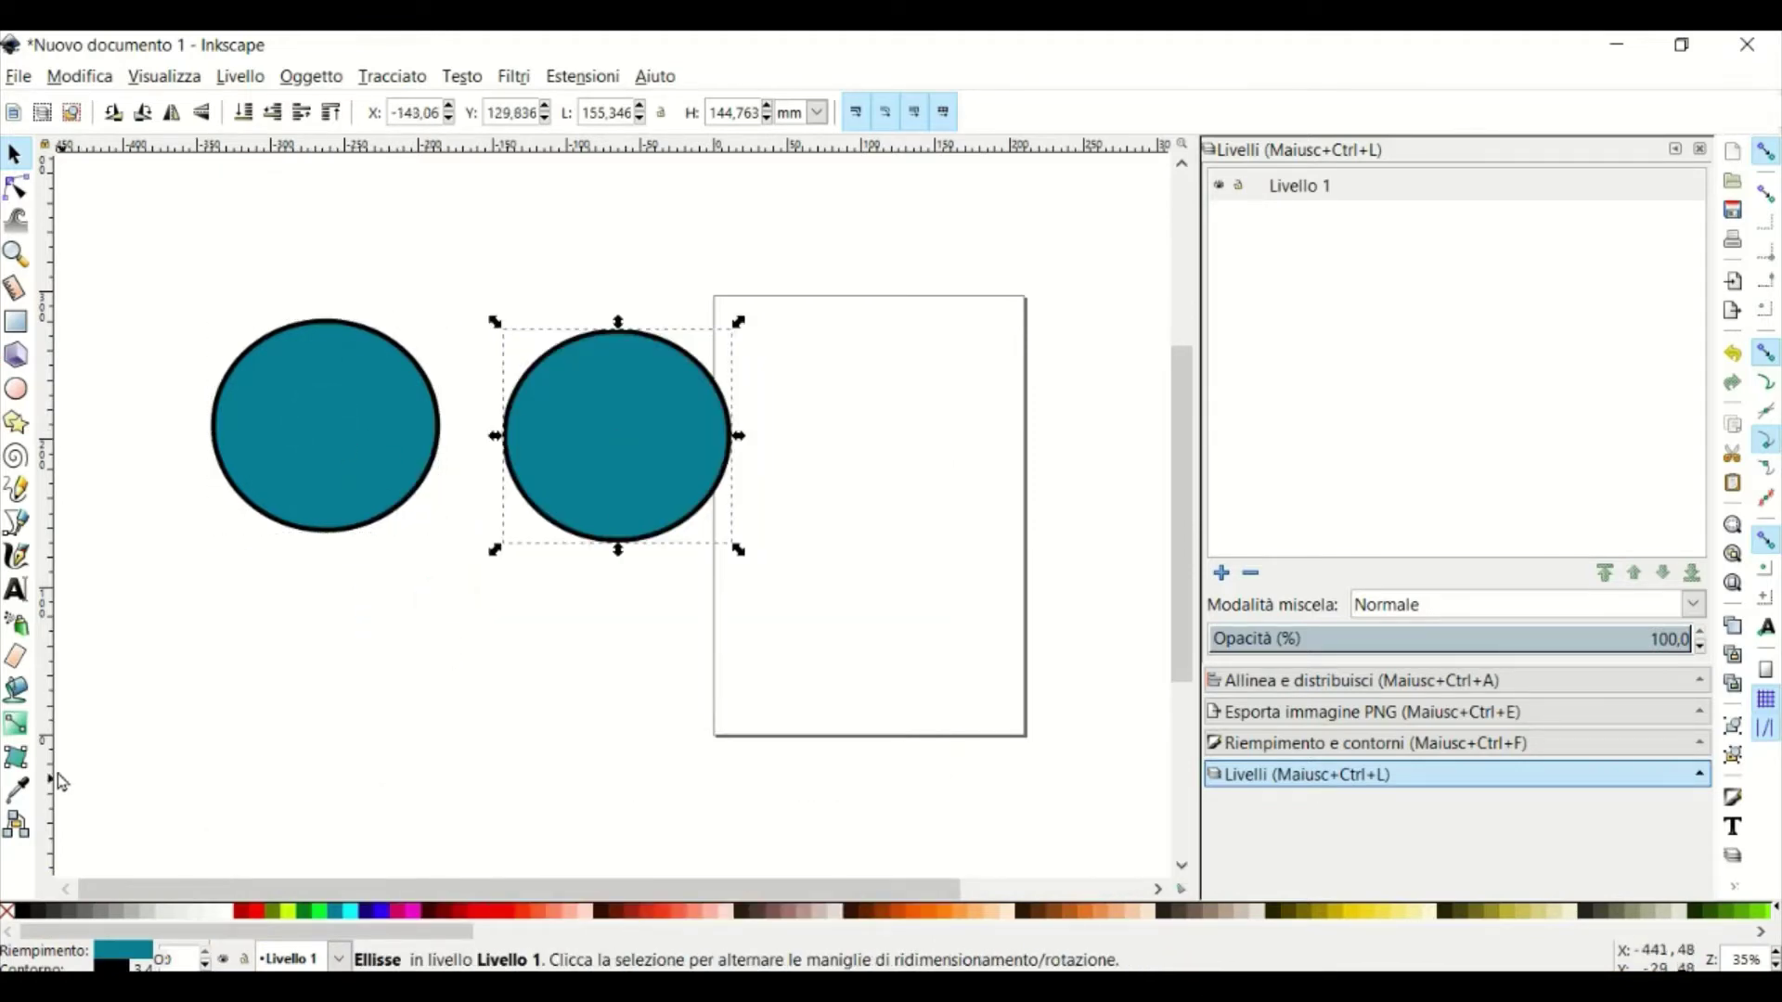
- Give the copy a diagonal teal-to-white linear gradient from upper left to lower right
click(20, 728)
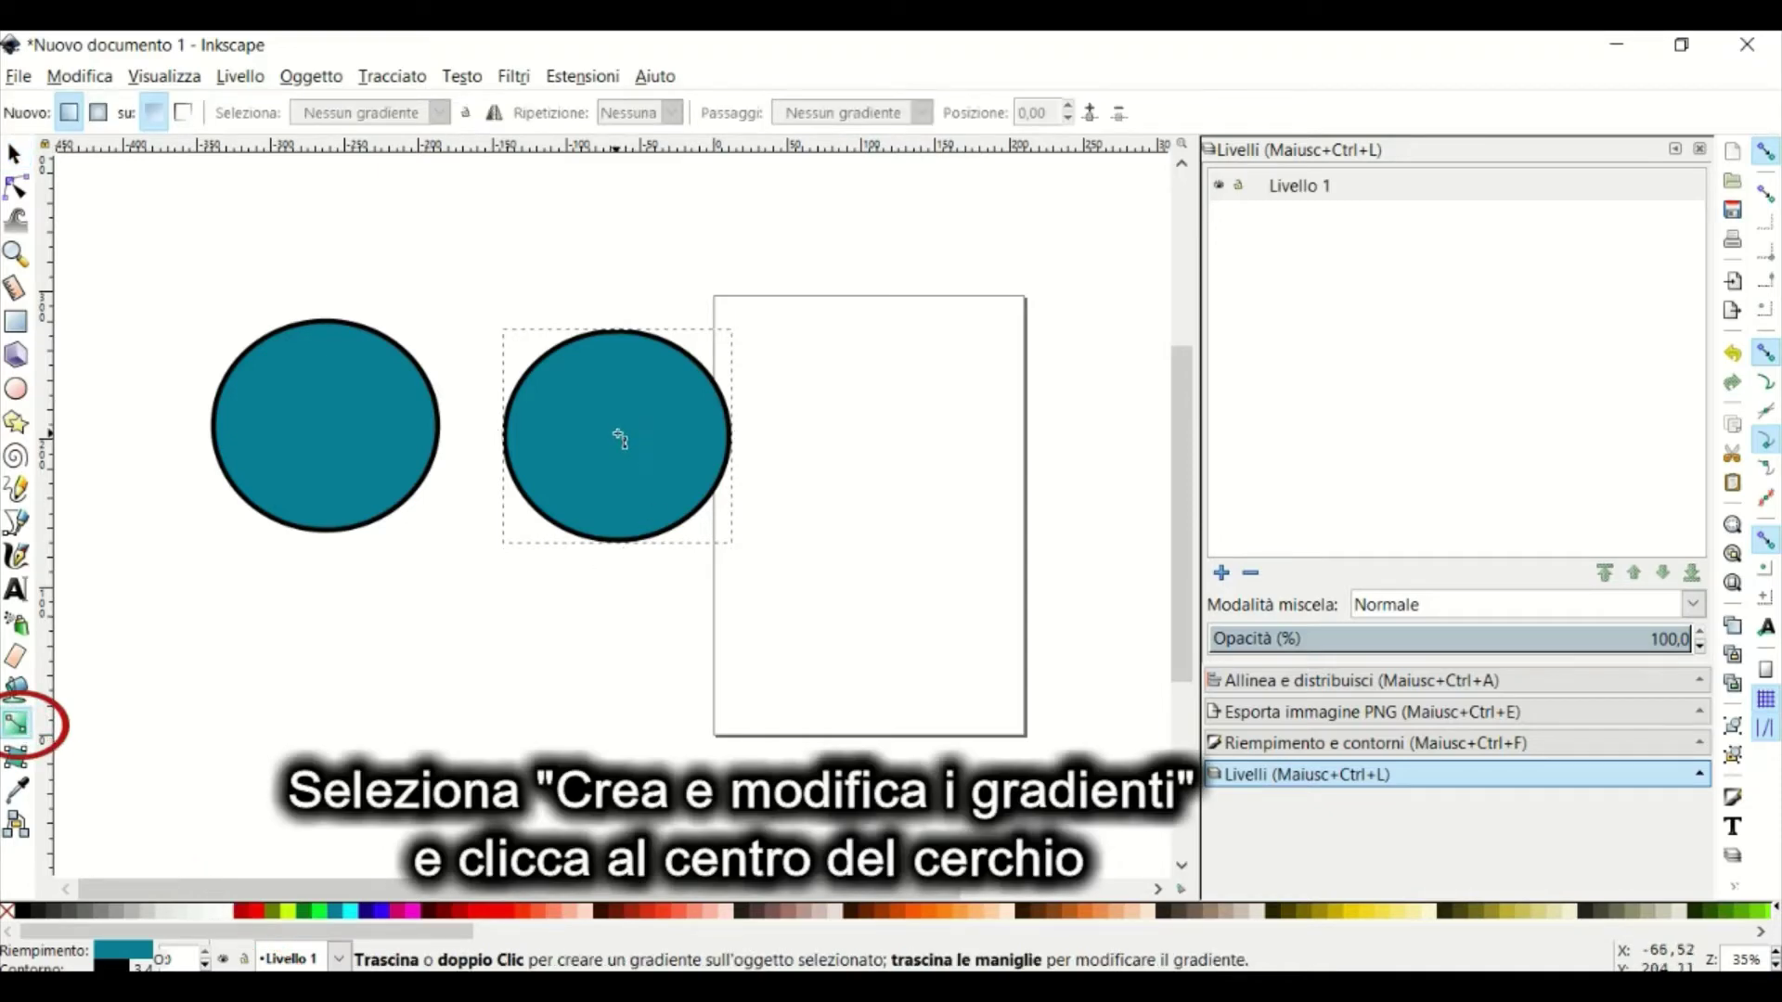
drag(617, 434, 636, 435)
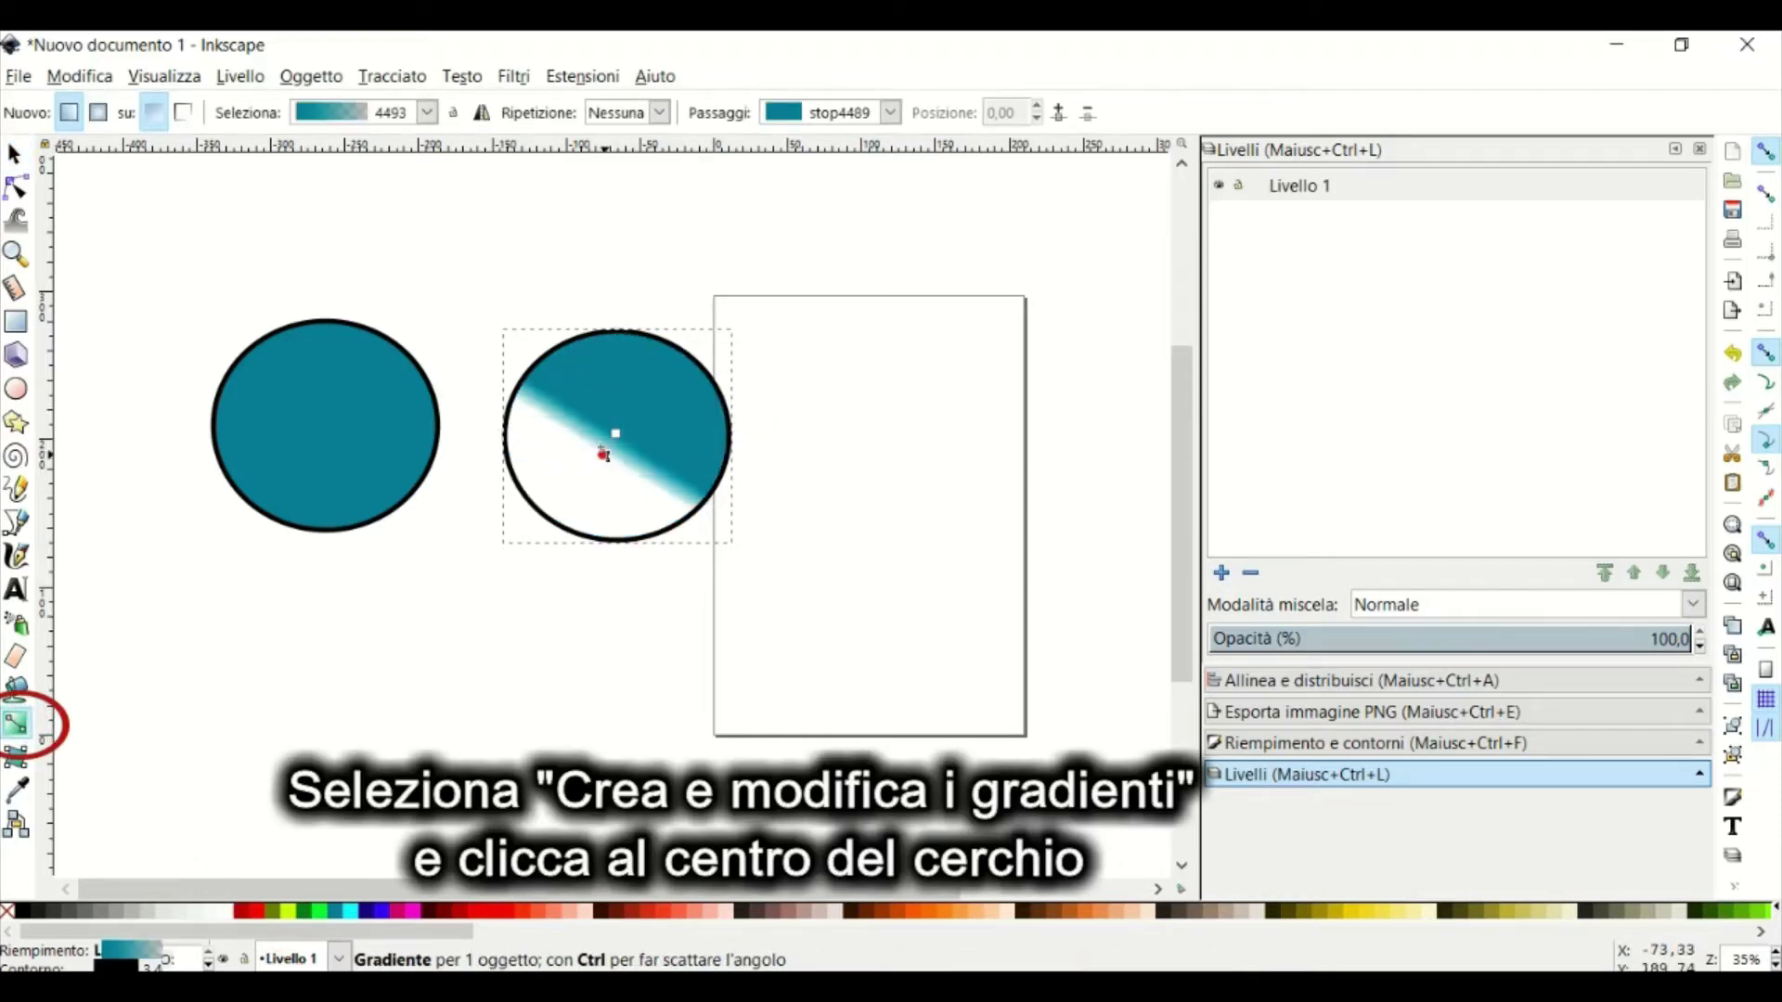
drag(638, 435, 789, 474)
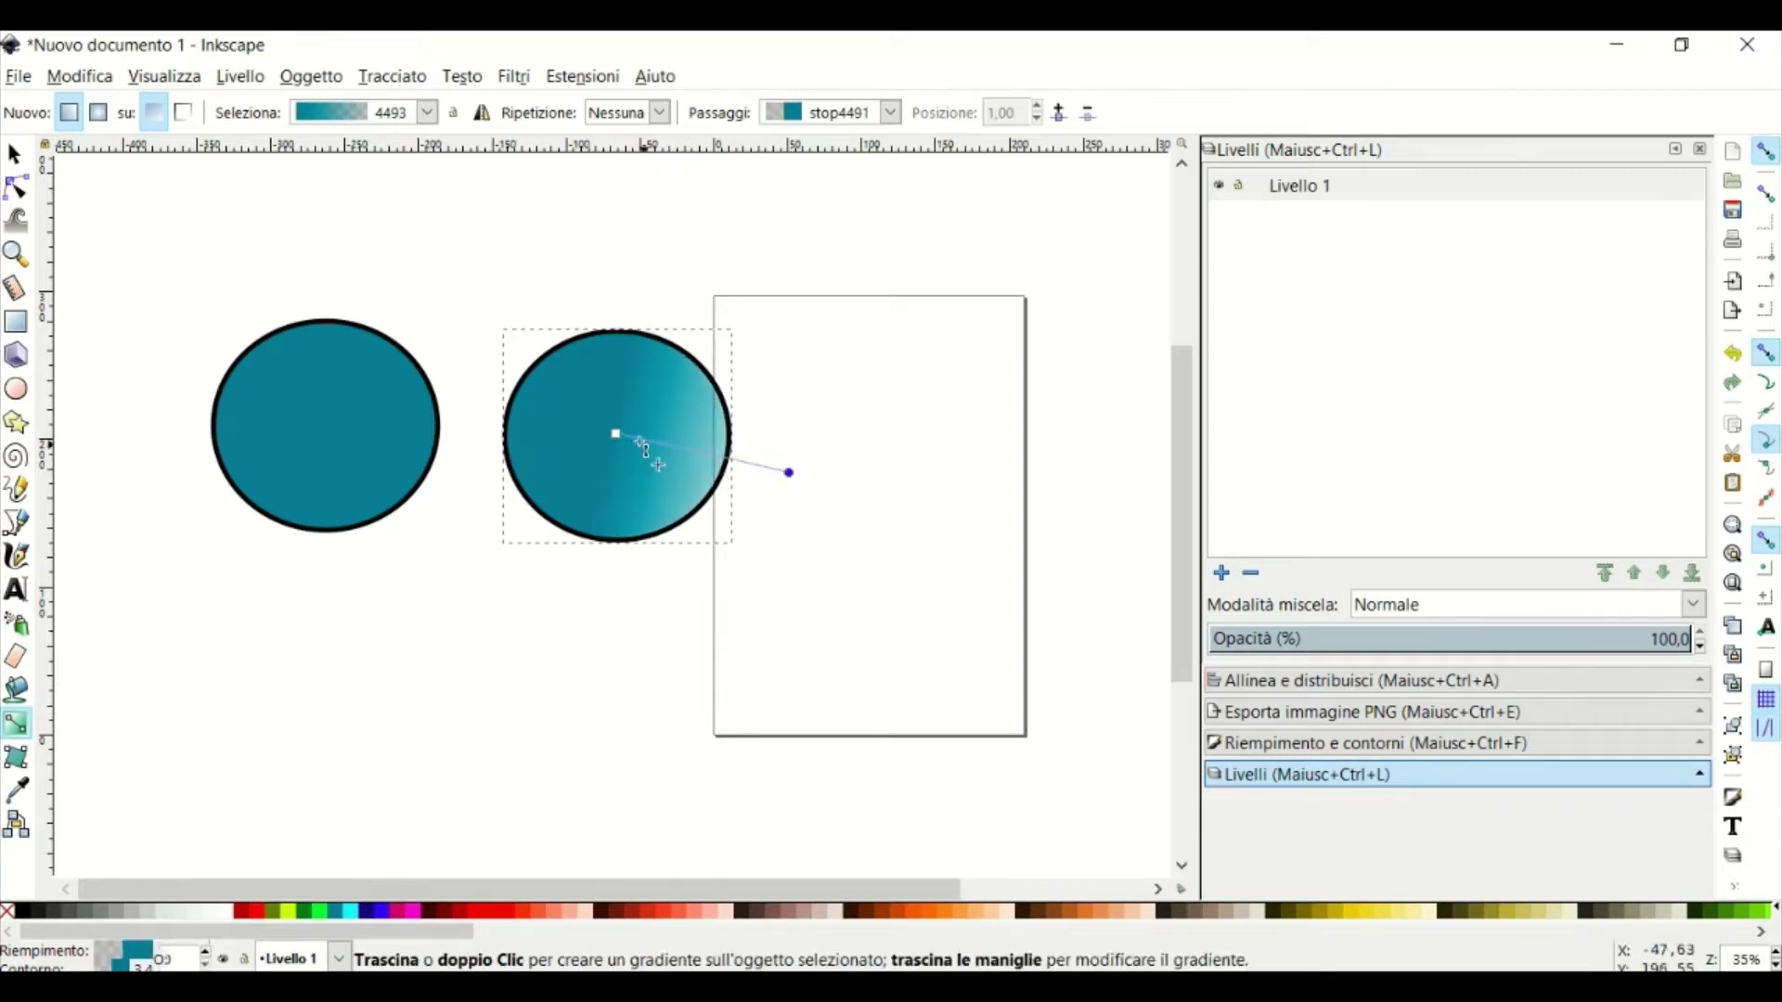
drag(616, 433, 562, 404)
click(558, 404)
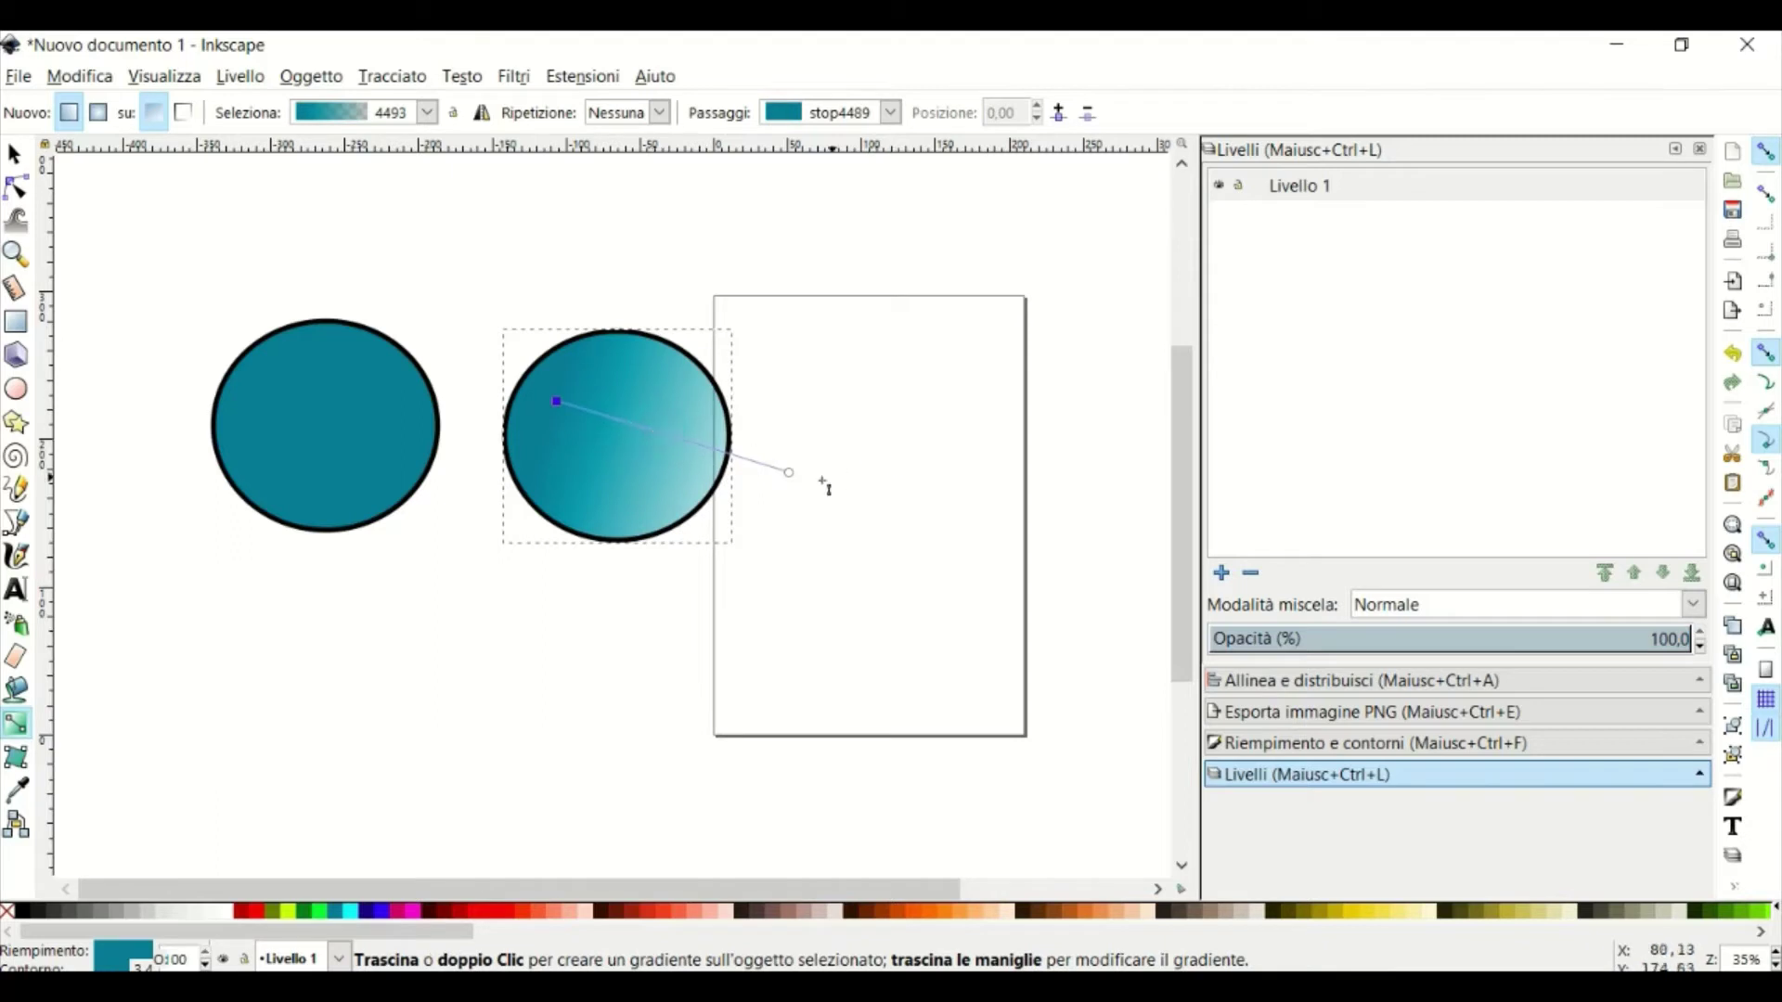
mouse_move(790, 473)
mouse_down()
mouse_move(599, 424)
mouse_move(928, 599)
mouse_move(659, 345)
mouse_move(571, 426)
mouse_move(597, 496)
mouse_move(642, 508)
mouse_up()
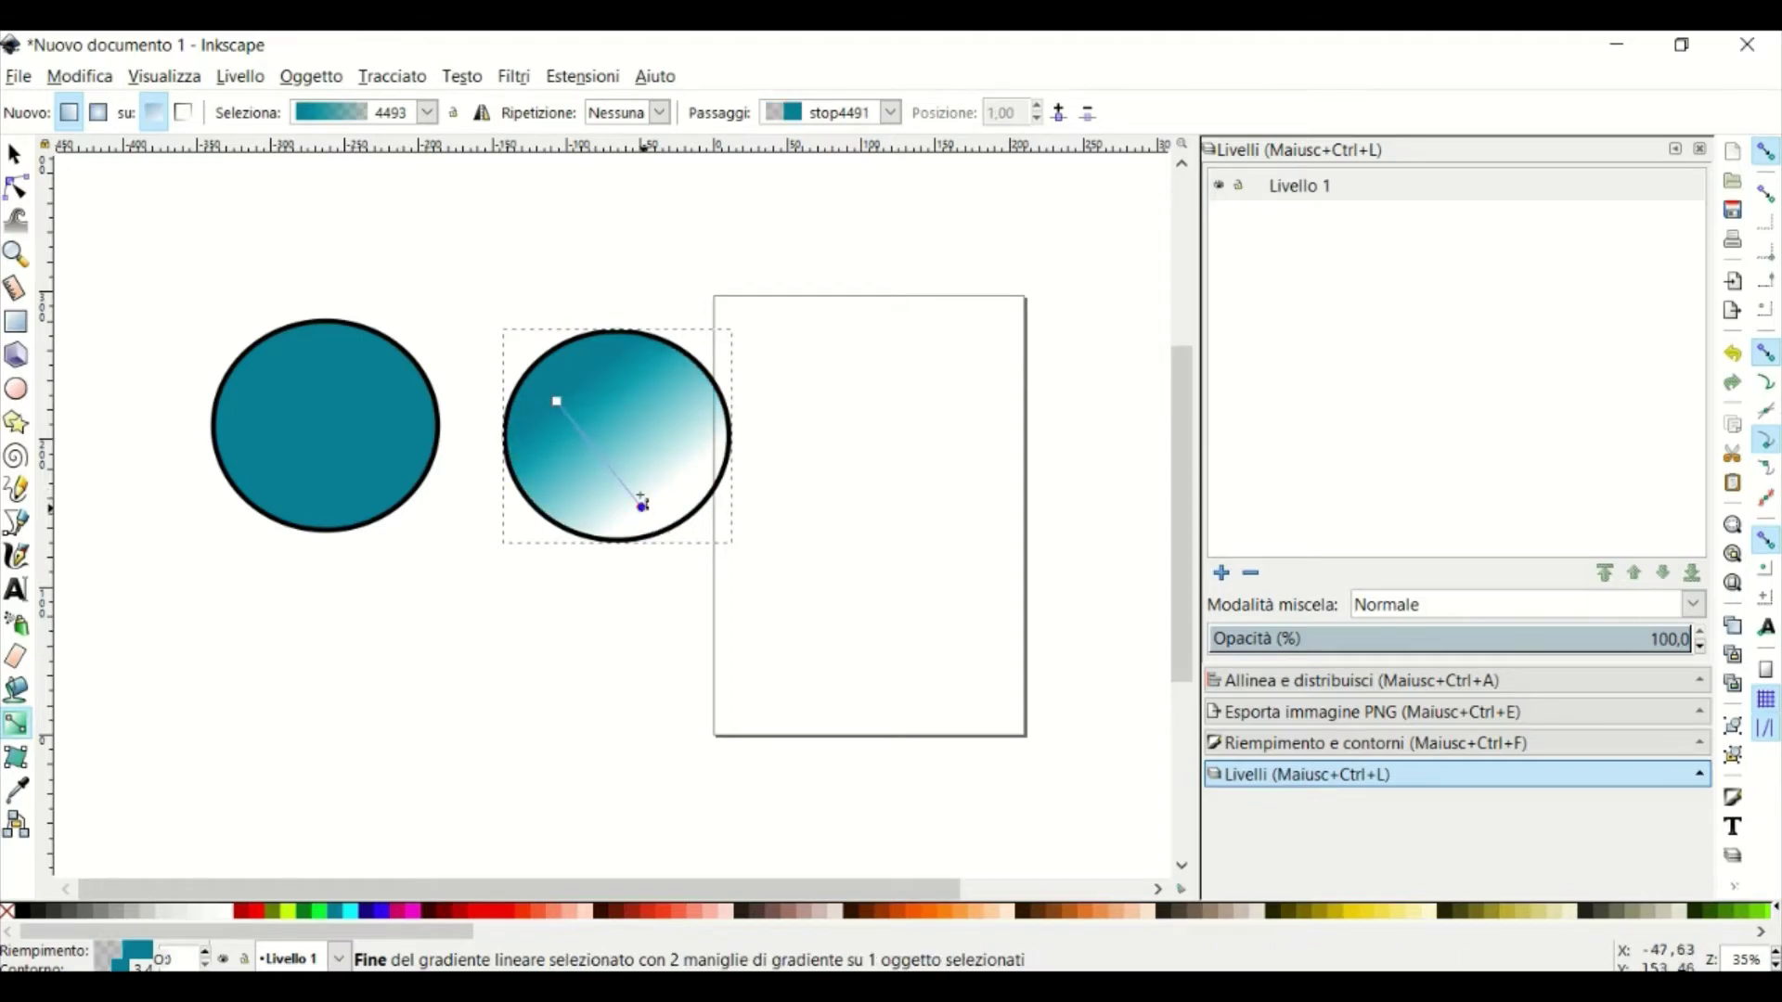
click(13, 156)
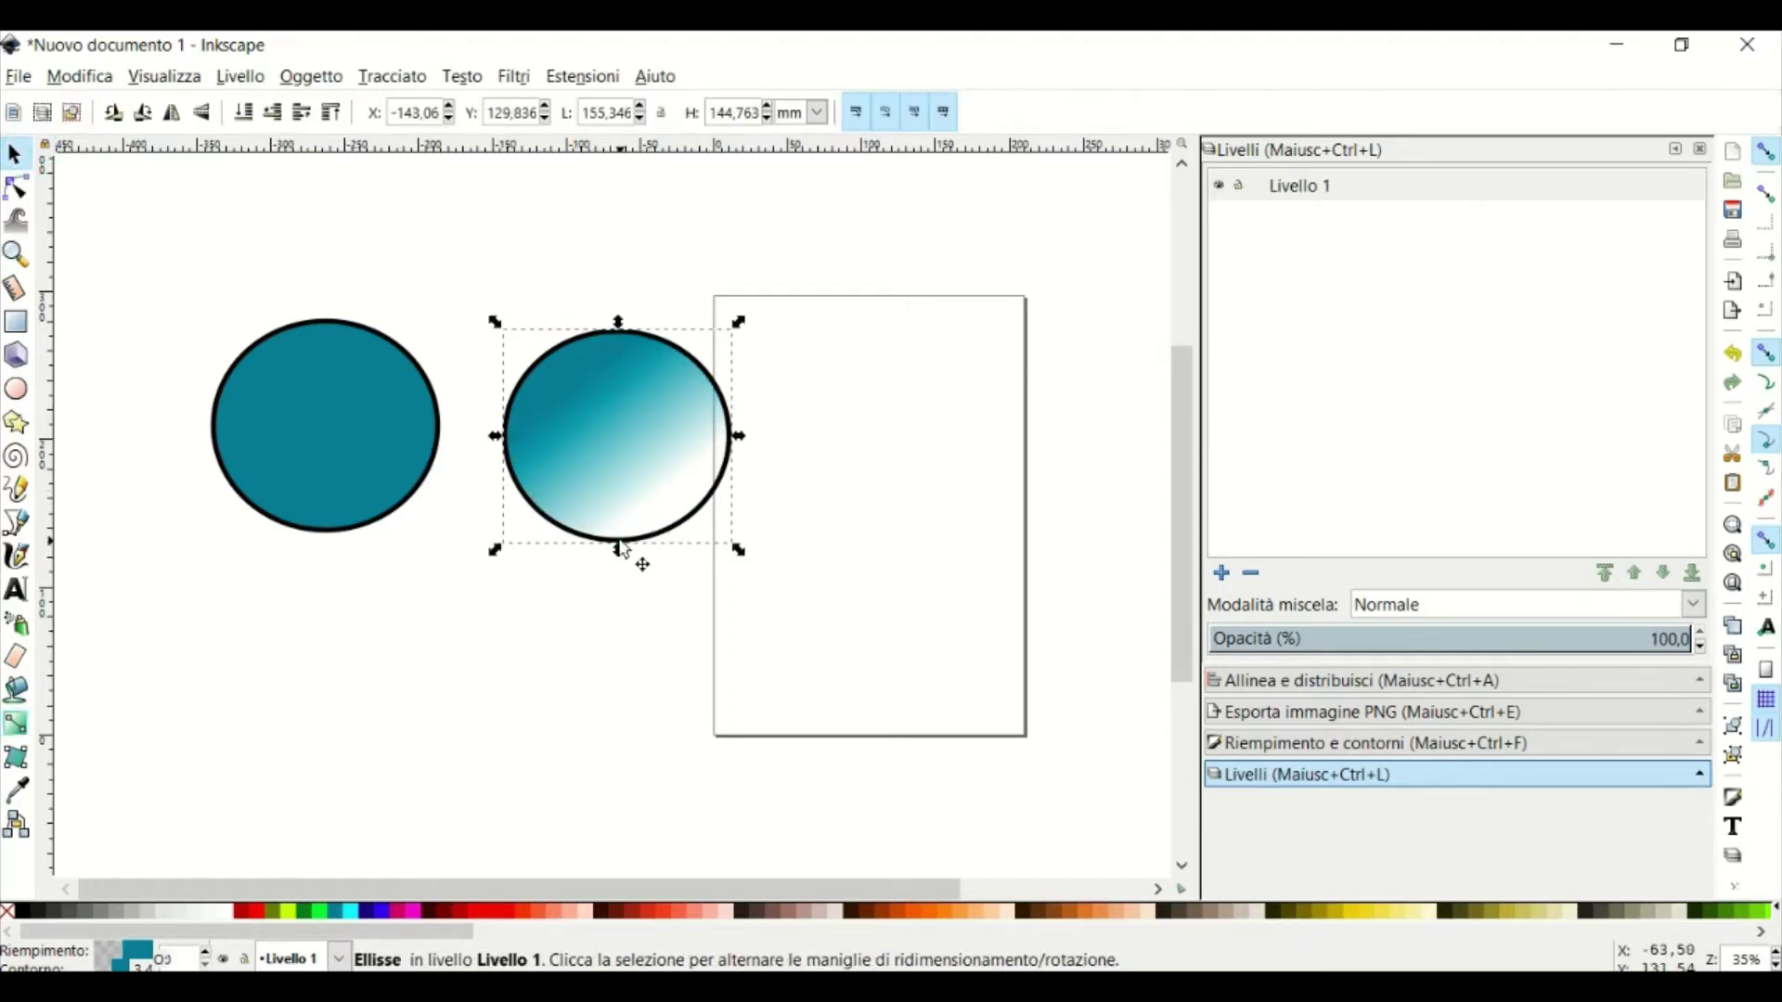
- Remove the copy's black outline and fill it solid coral
click(130, 965)
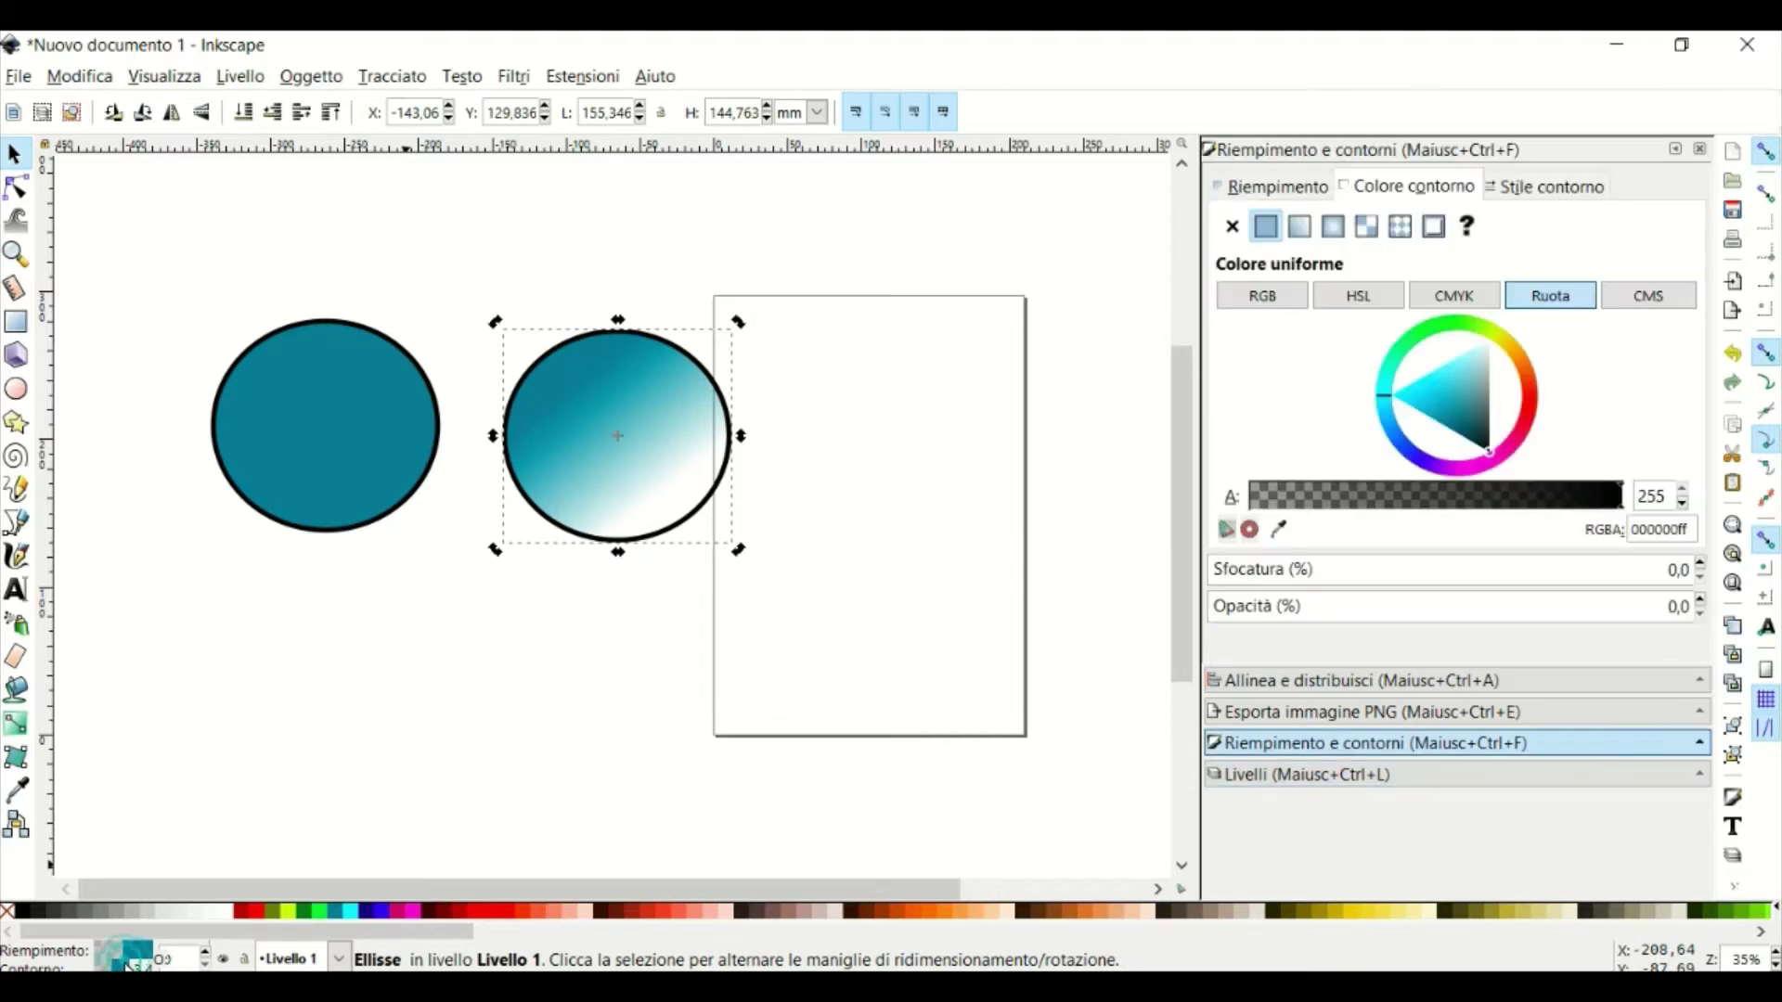
click(1231, 226)
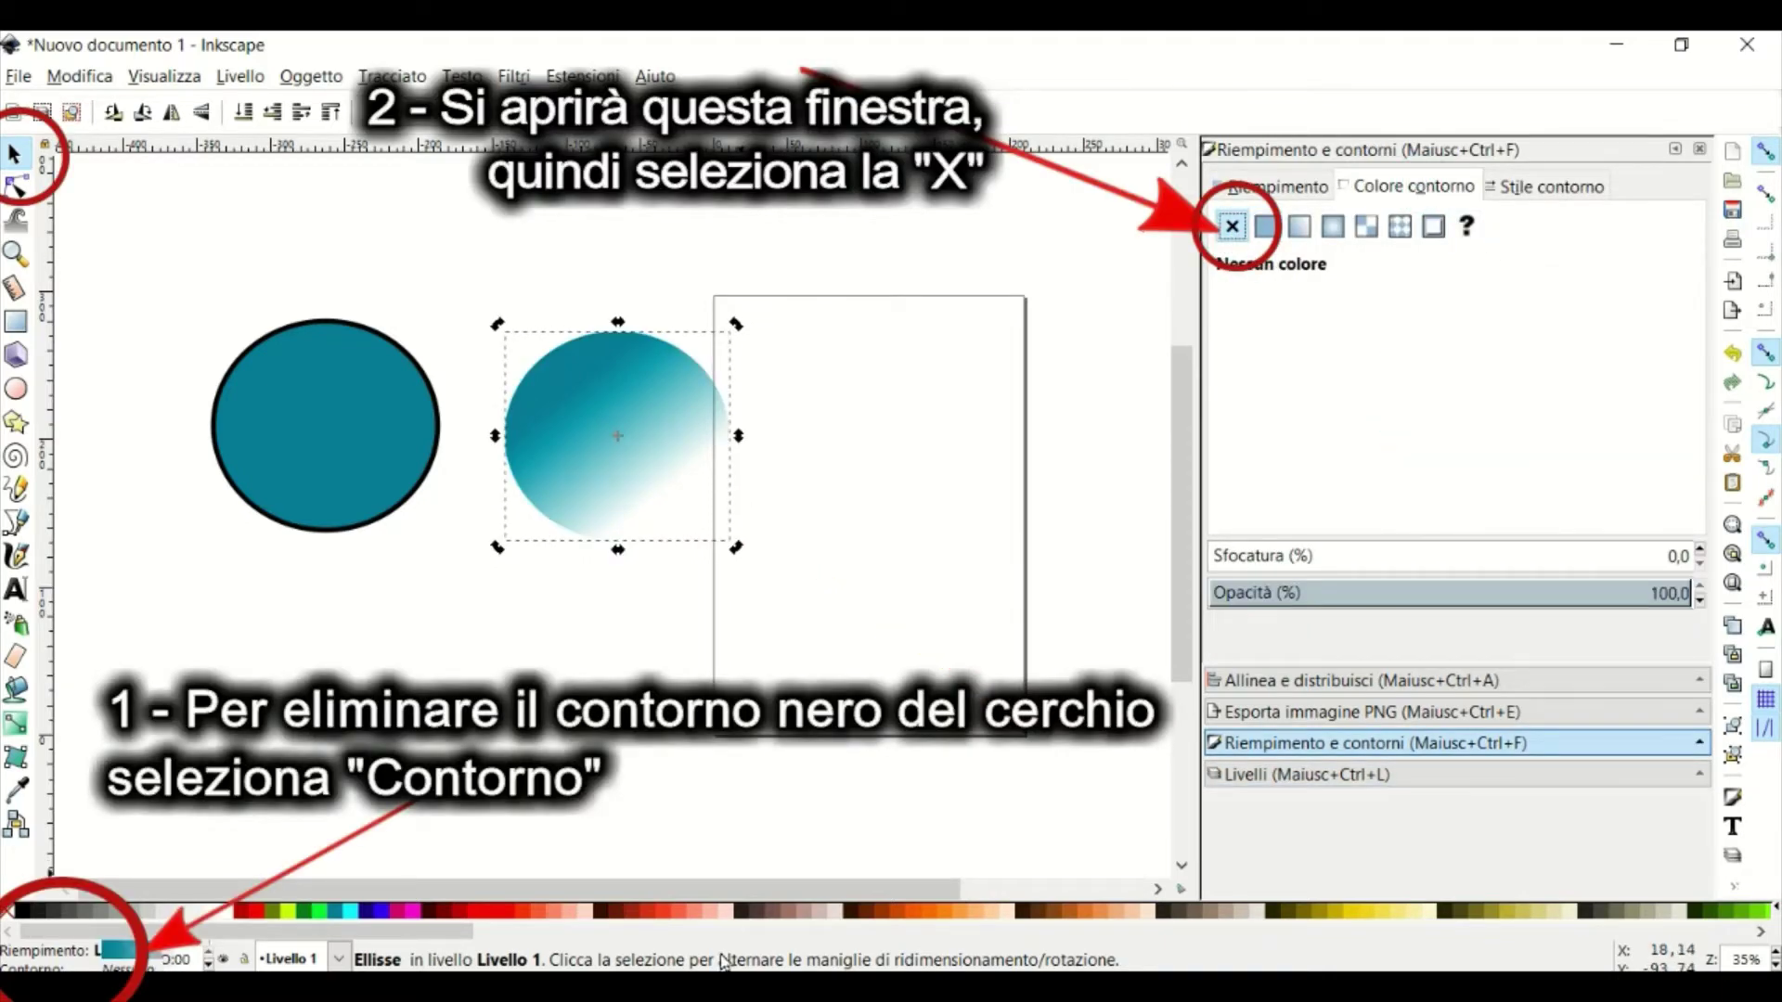
click(689, 914)
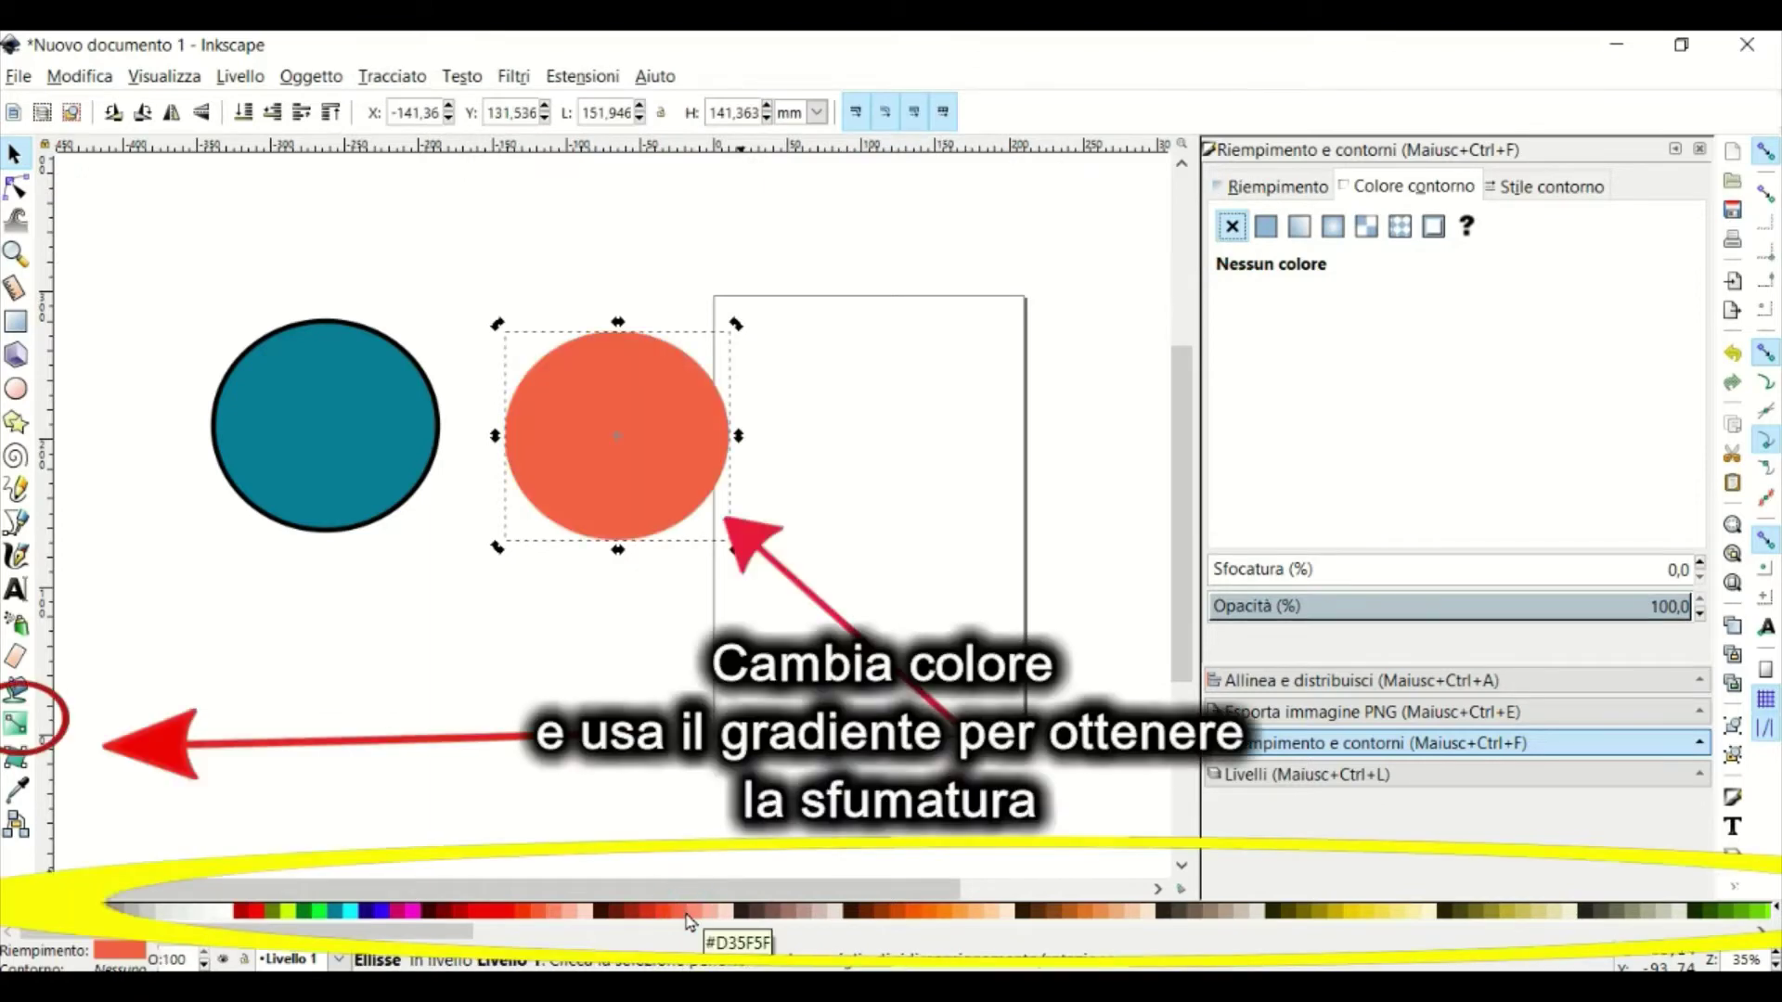
- Fade the coral circle with a linear gradient from its left edge to transparent
click(19, 729)
drag(573, 443, 684, 424)
drag(570, 443, 534, 445)
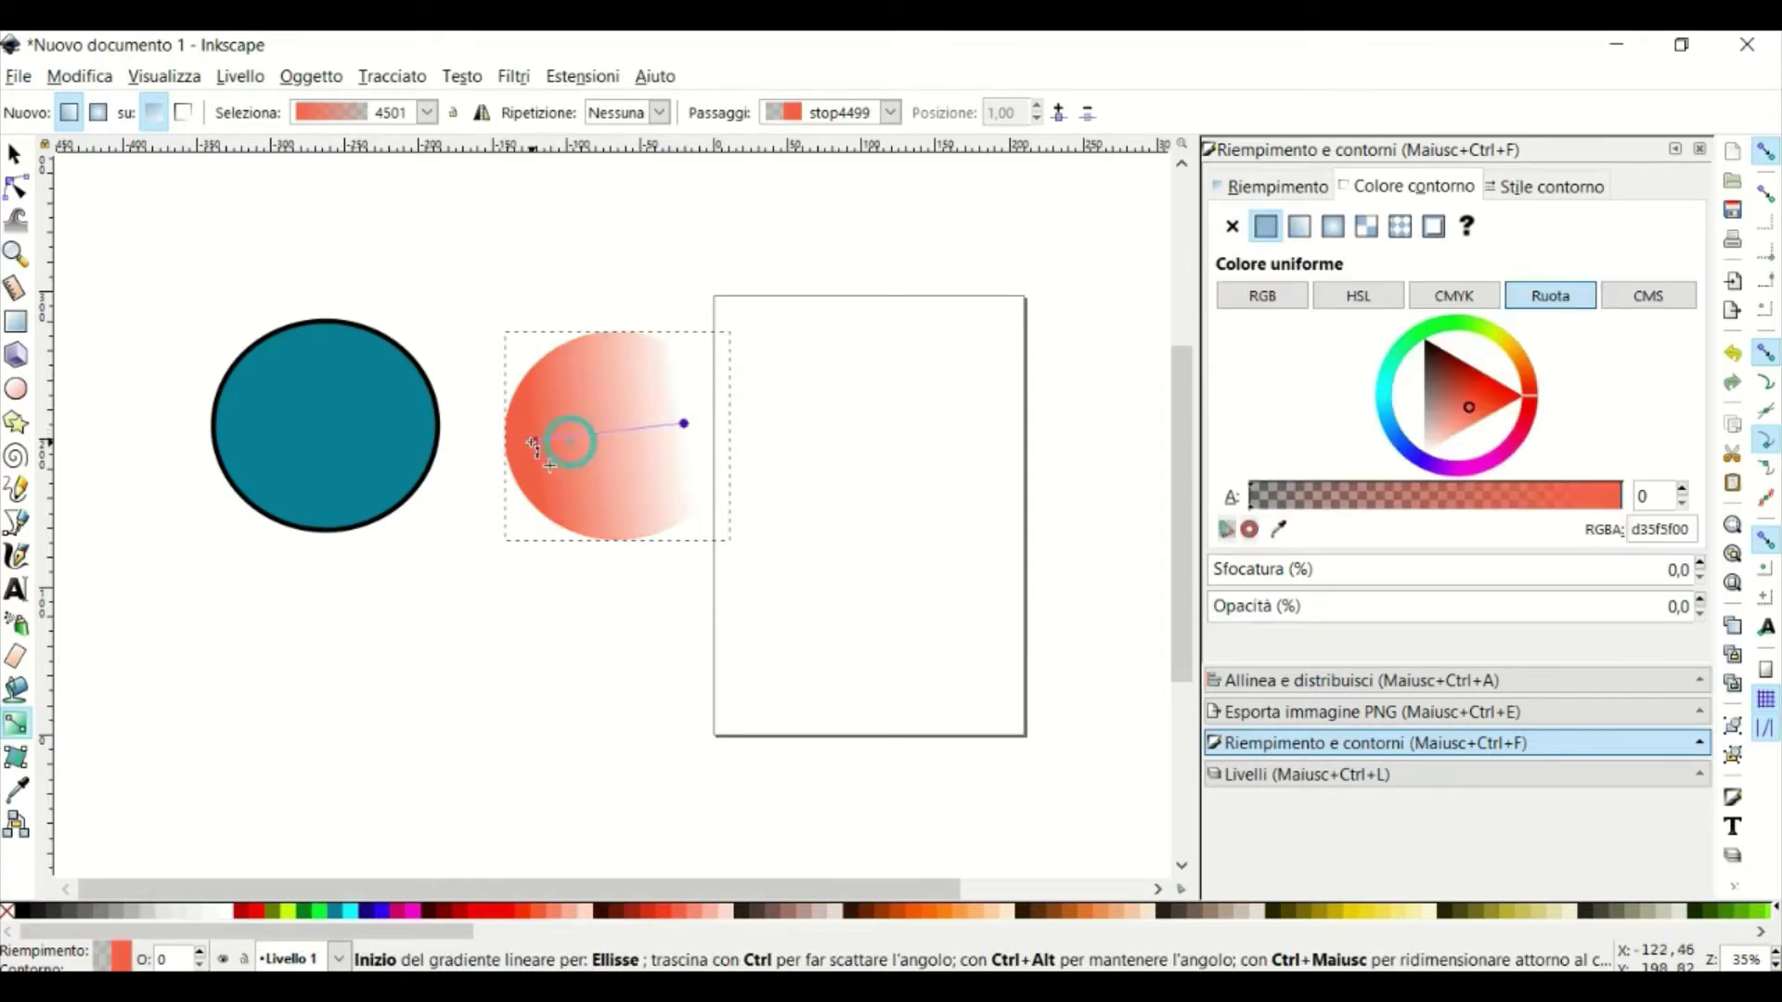
click(519, 442)
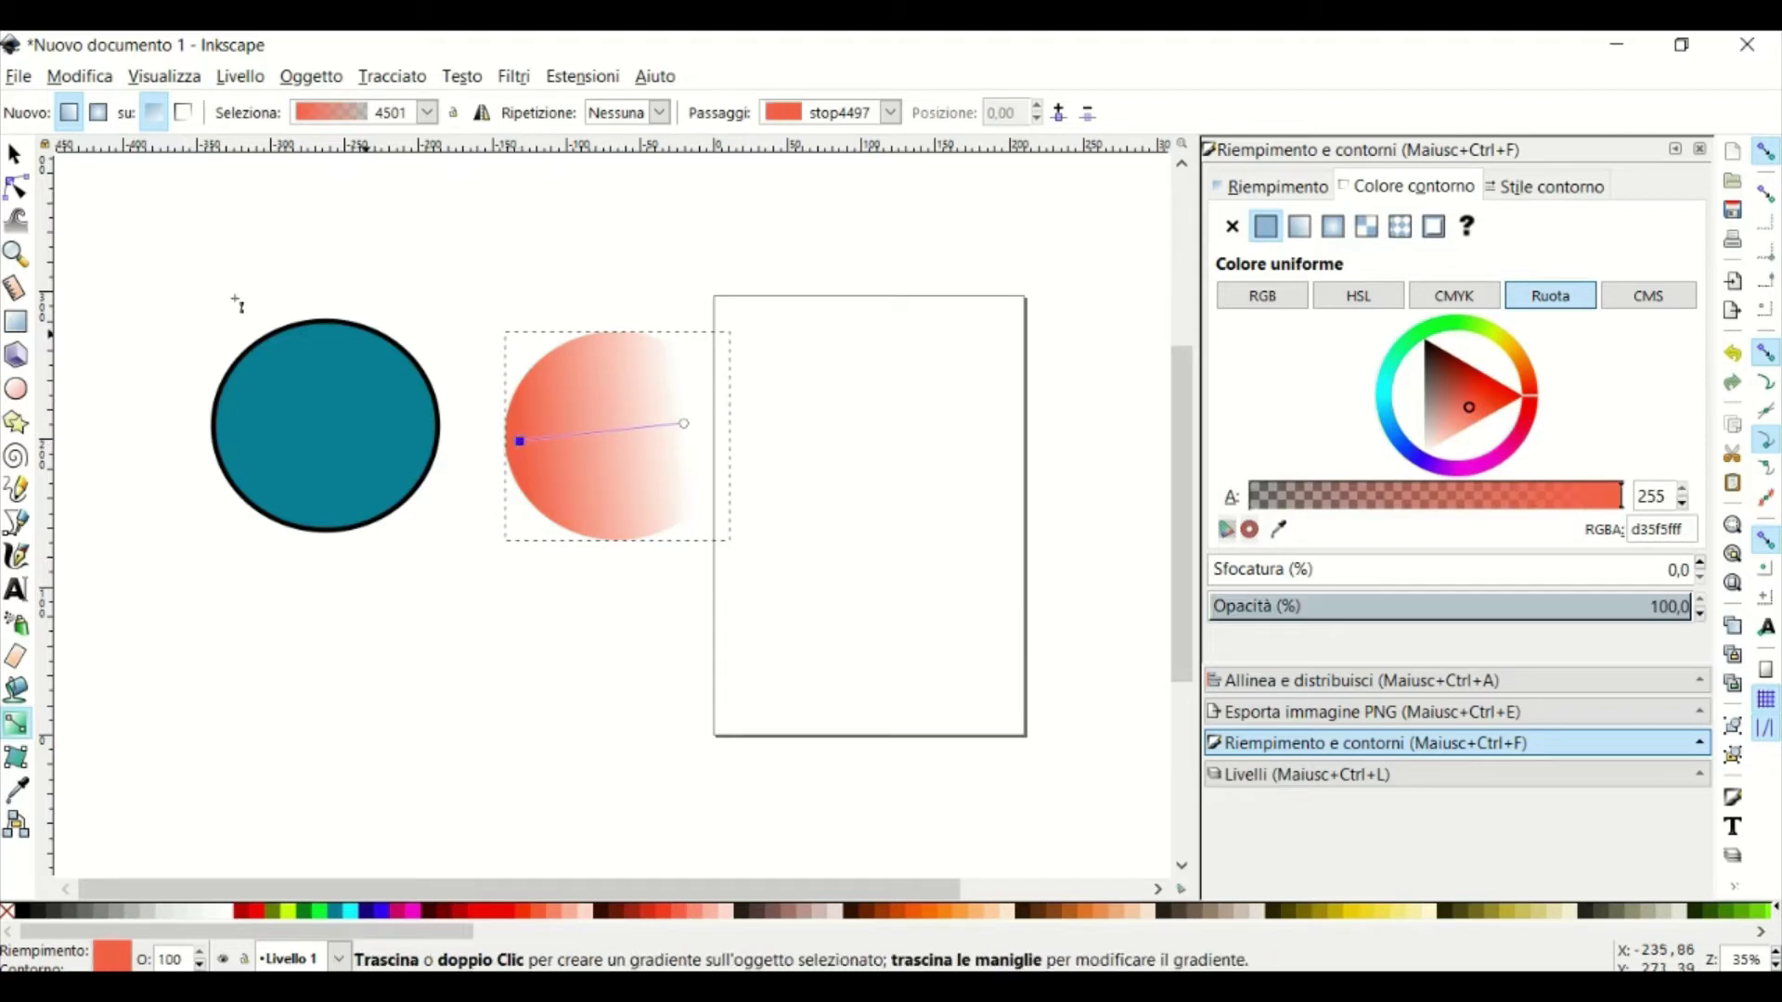
click(22, 153)
- Remove the teal circle's outline and position the coral fade circle exactly over it
click(345, 468)
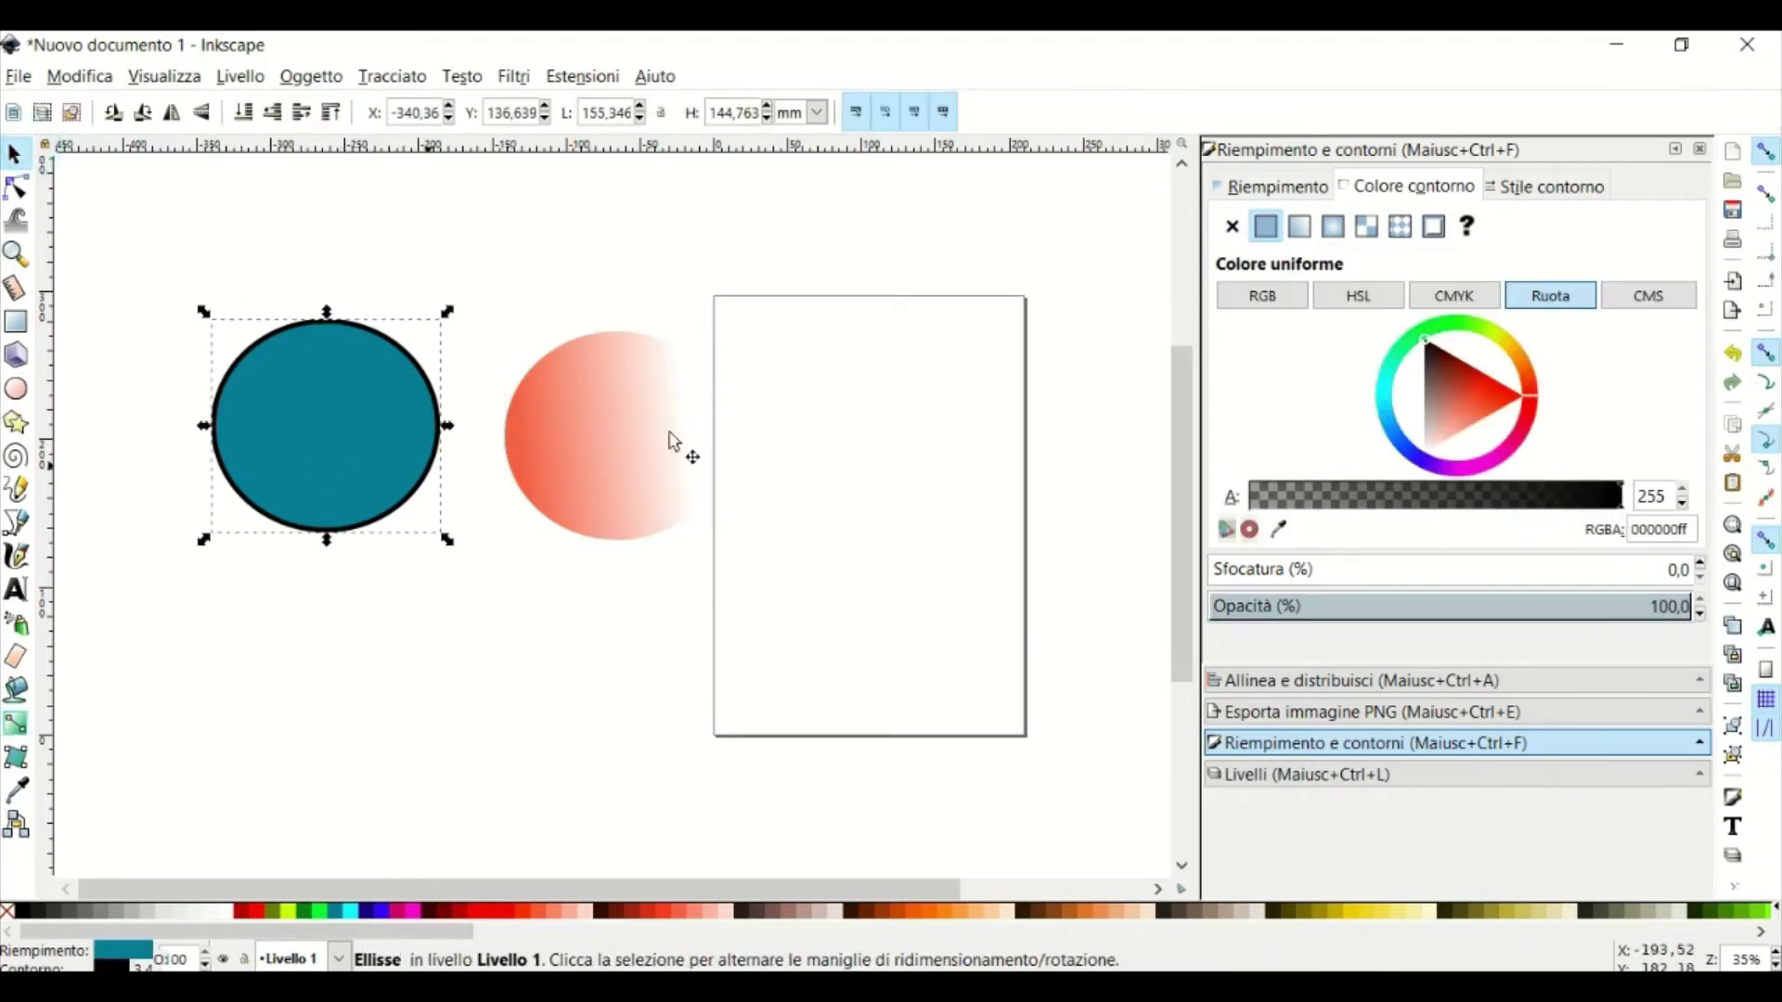
click(1232, 227)
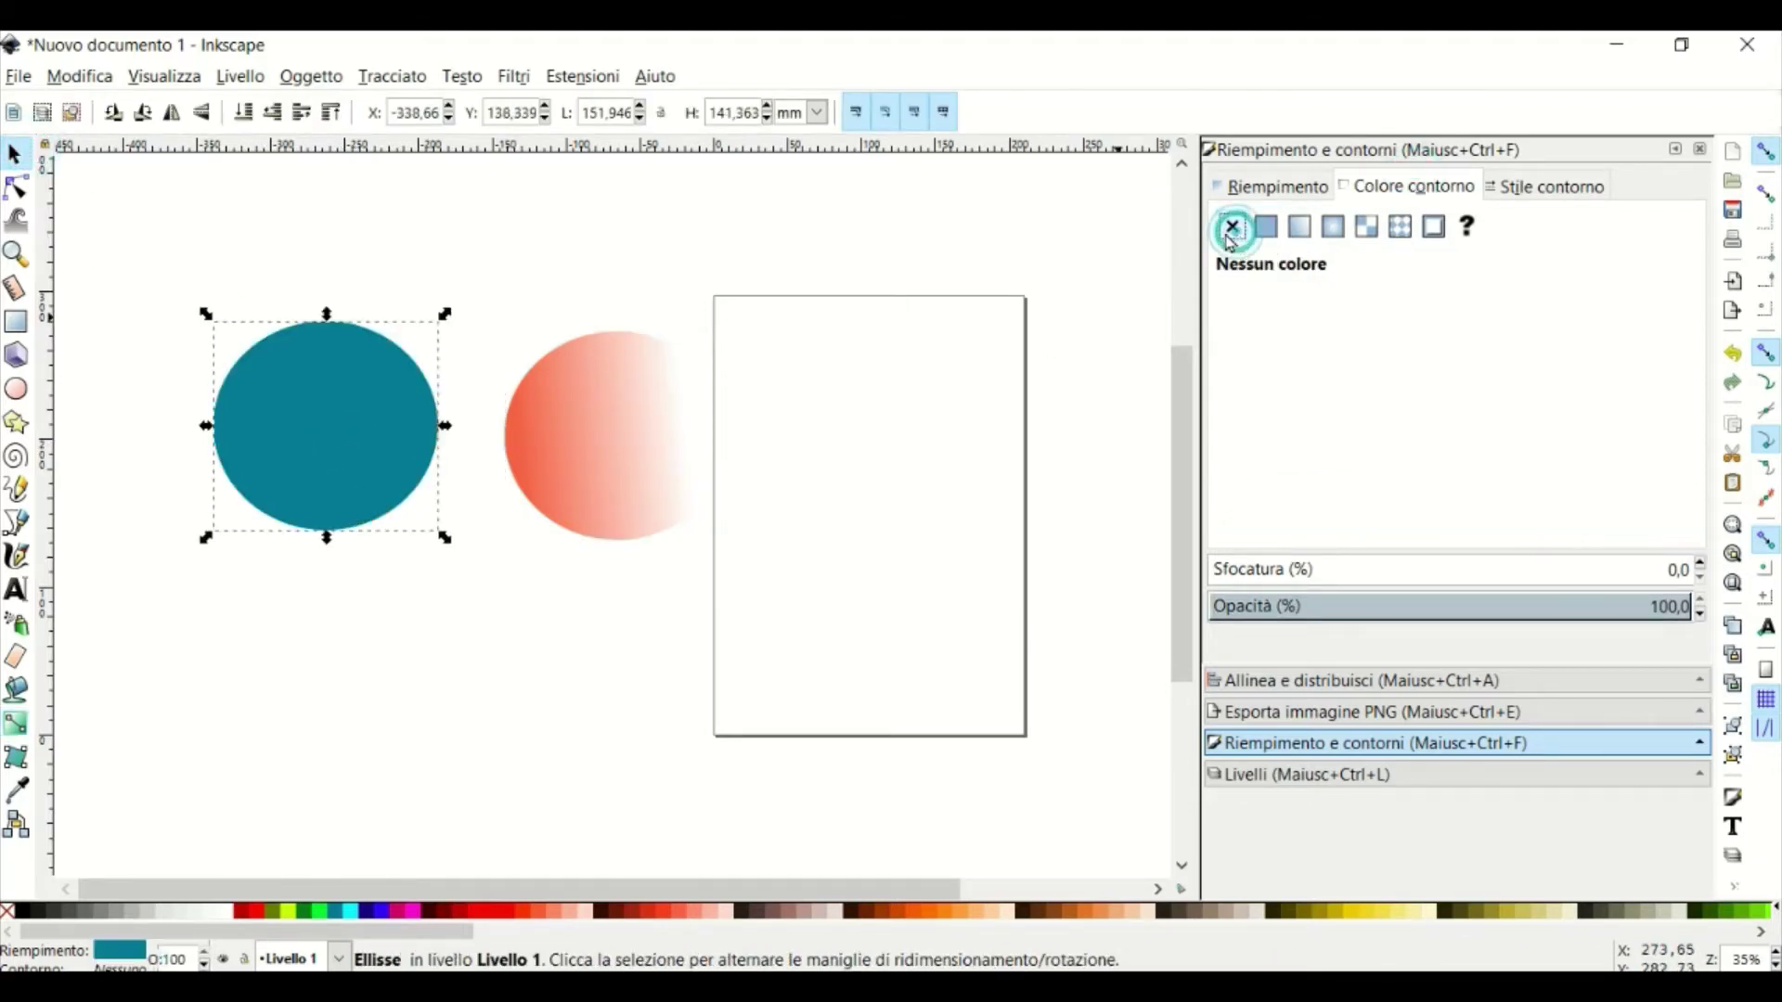
drag(610, 481, 303, 460)
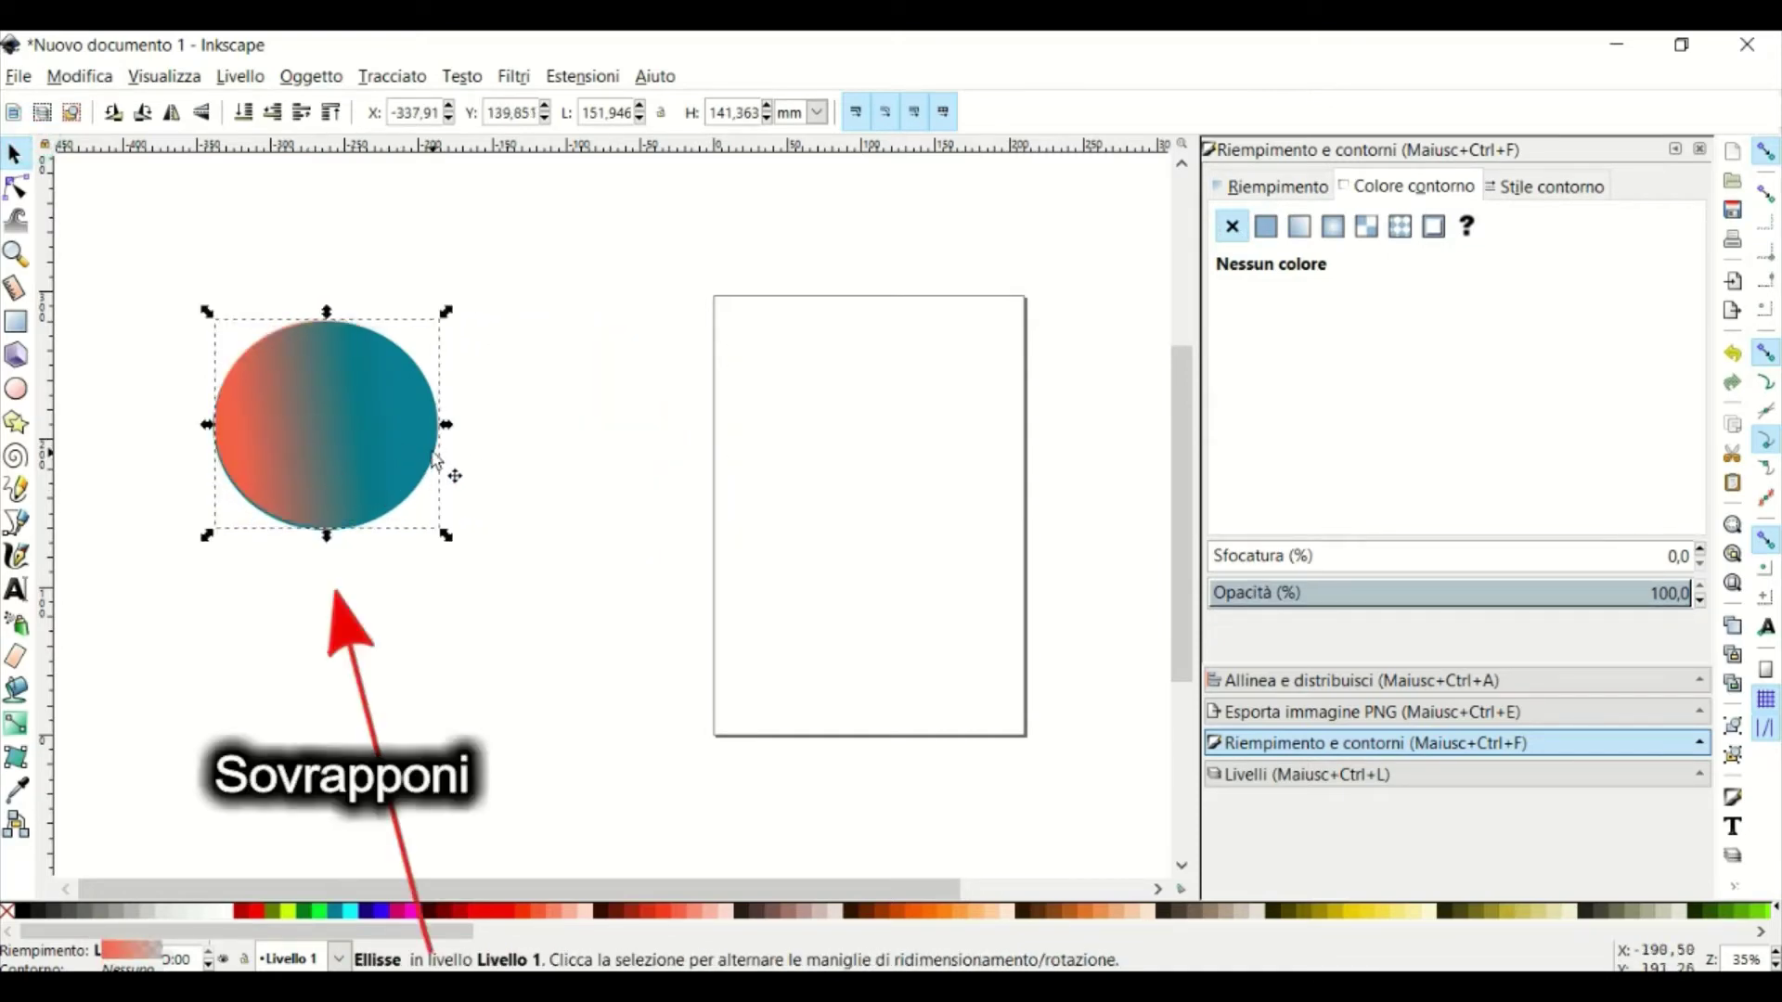
drag(267, 434, 270, 443)
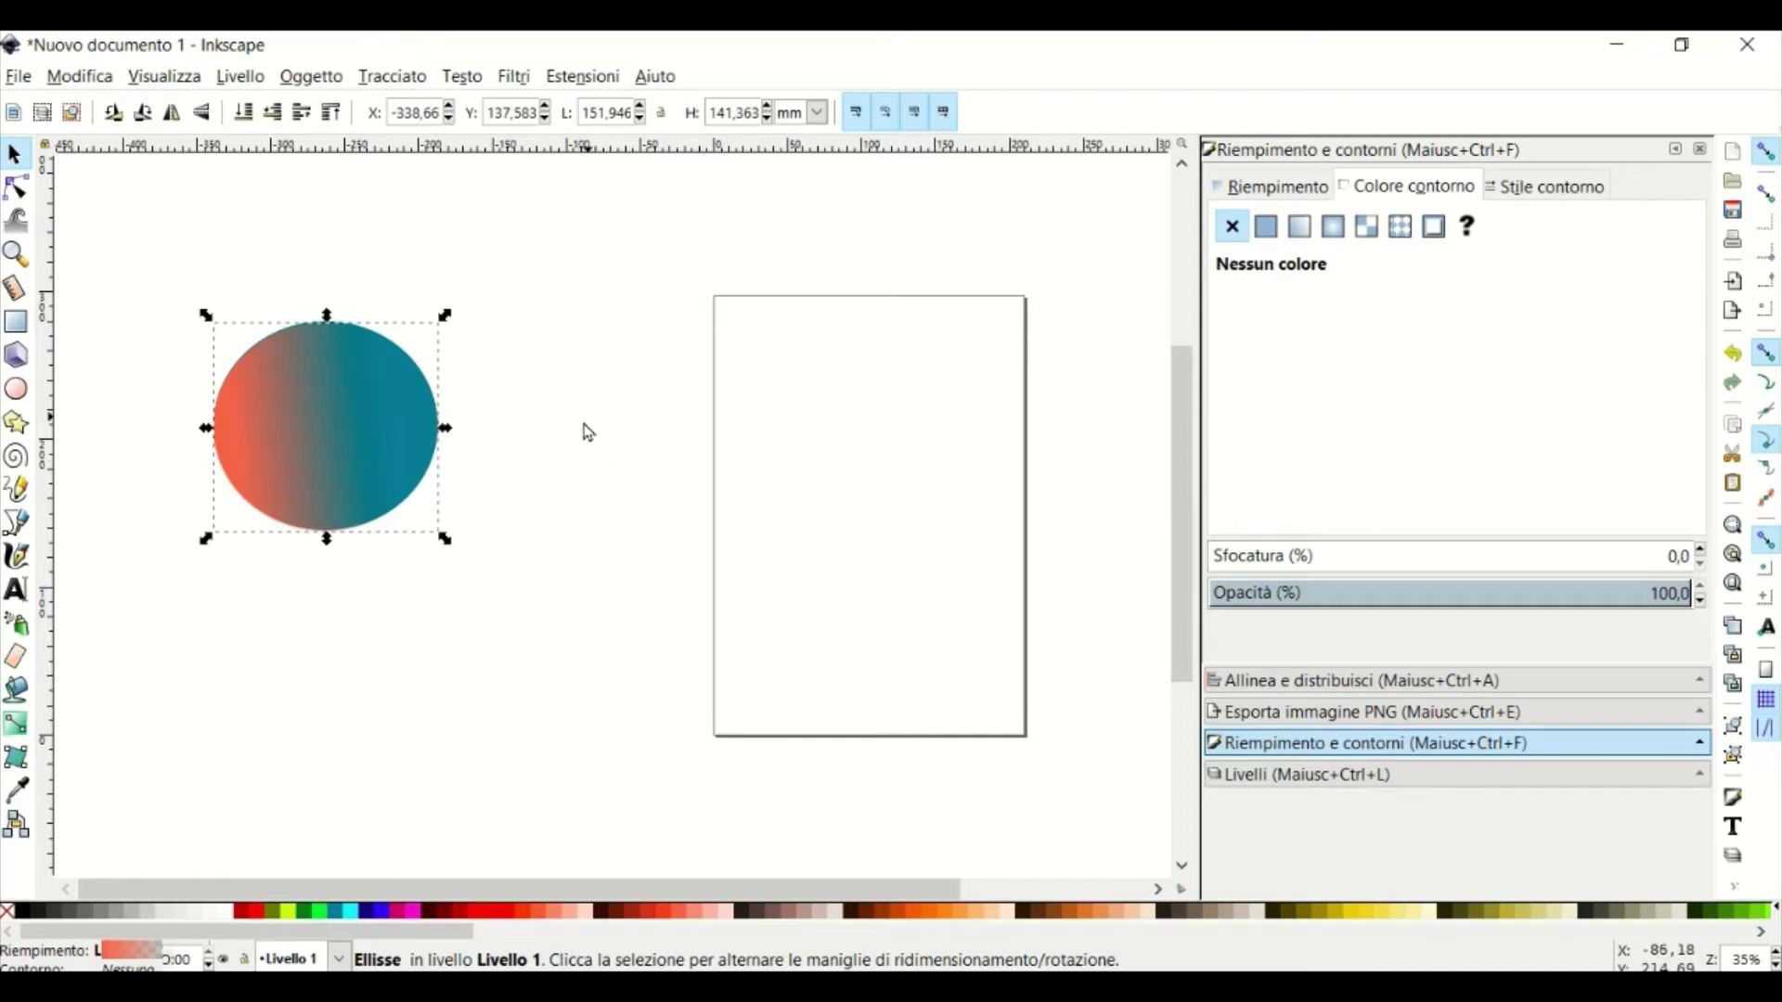
- Draw a new coral circle beside the blend and give it a coral-to-white linear fill
right_click(569, 374)
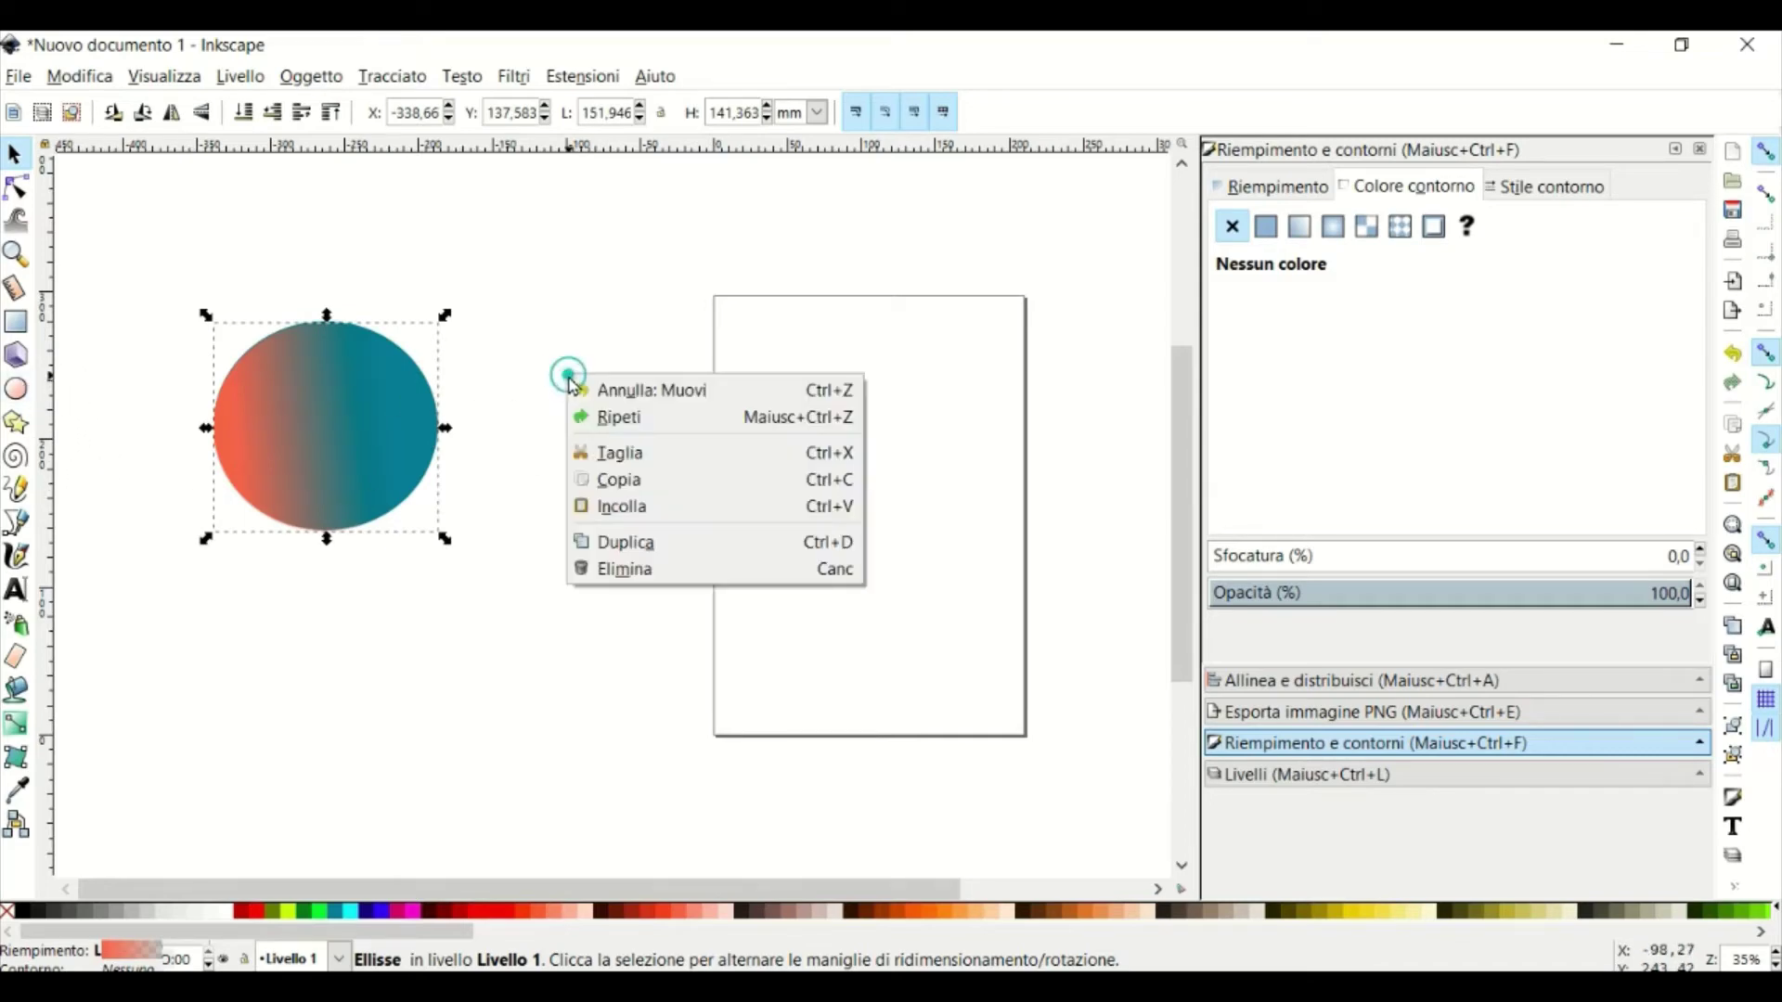
click(613, 506)
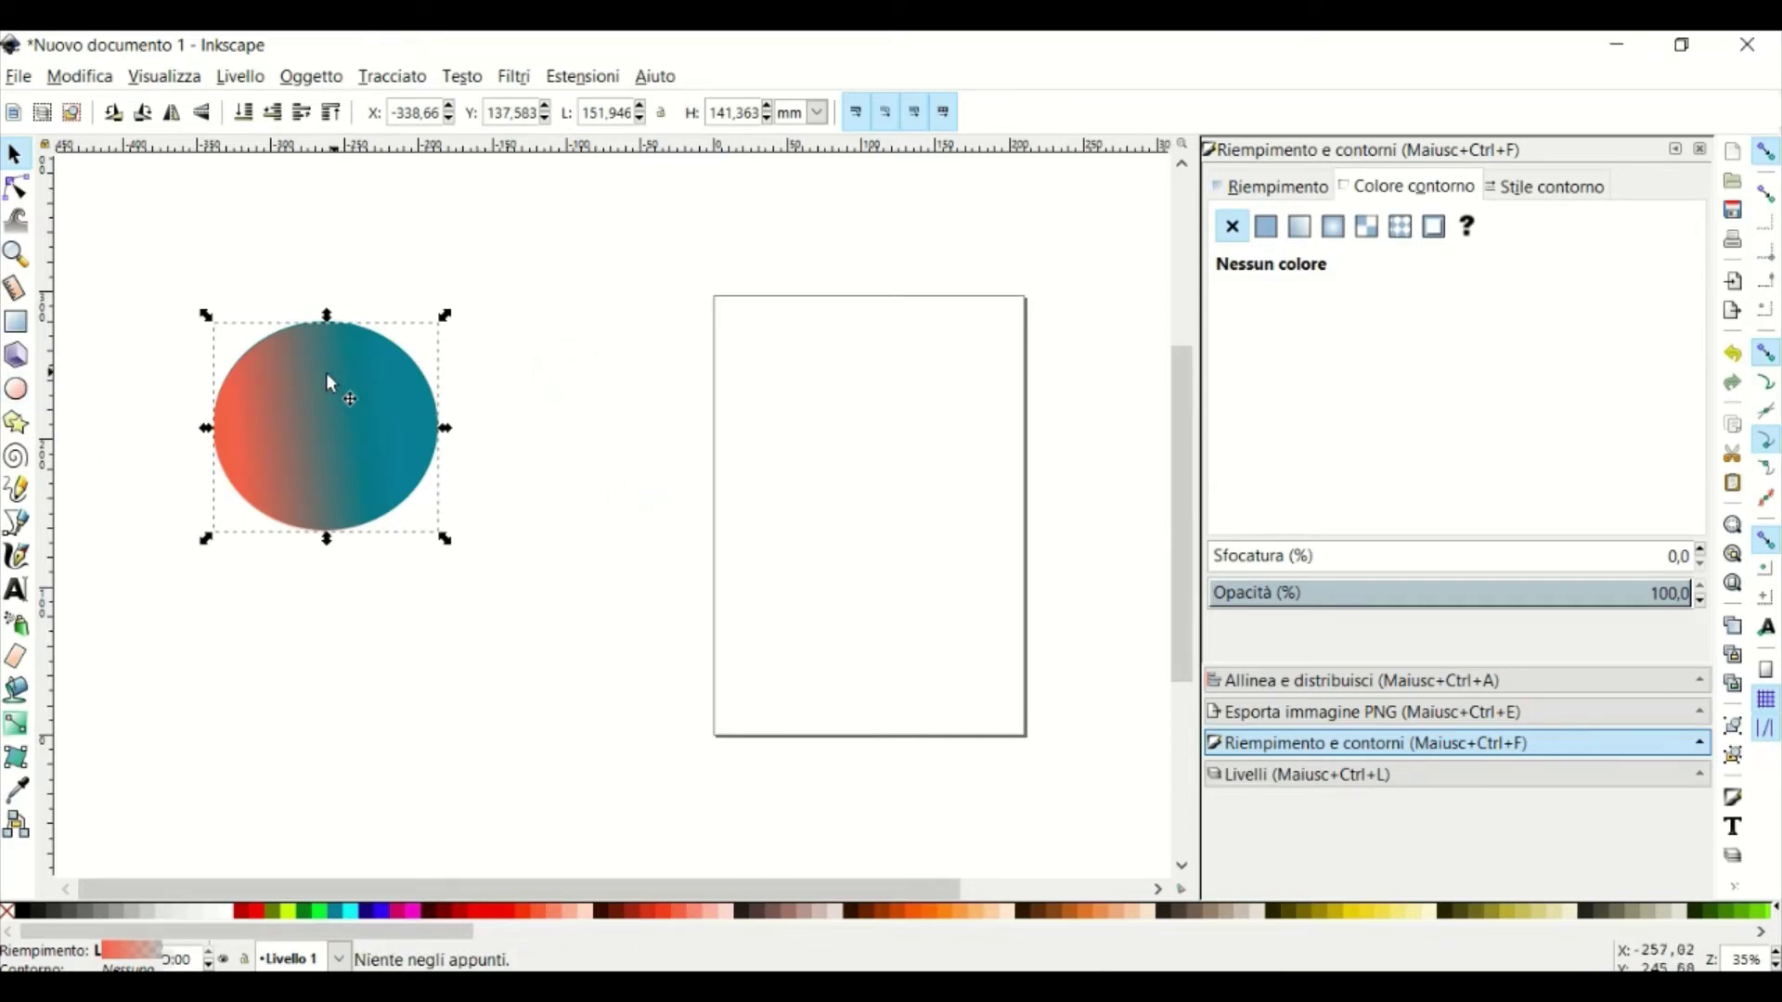
click(18, 398)
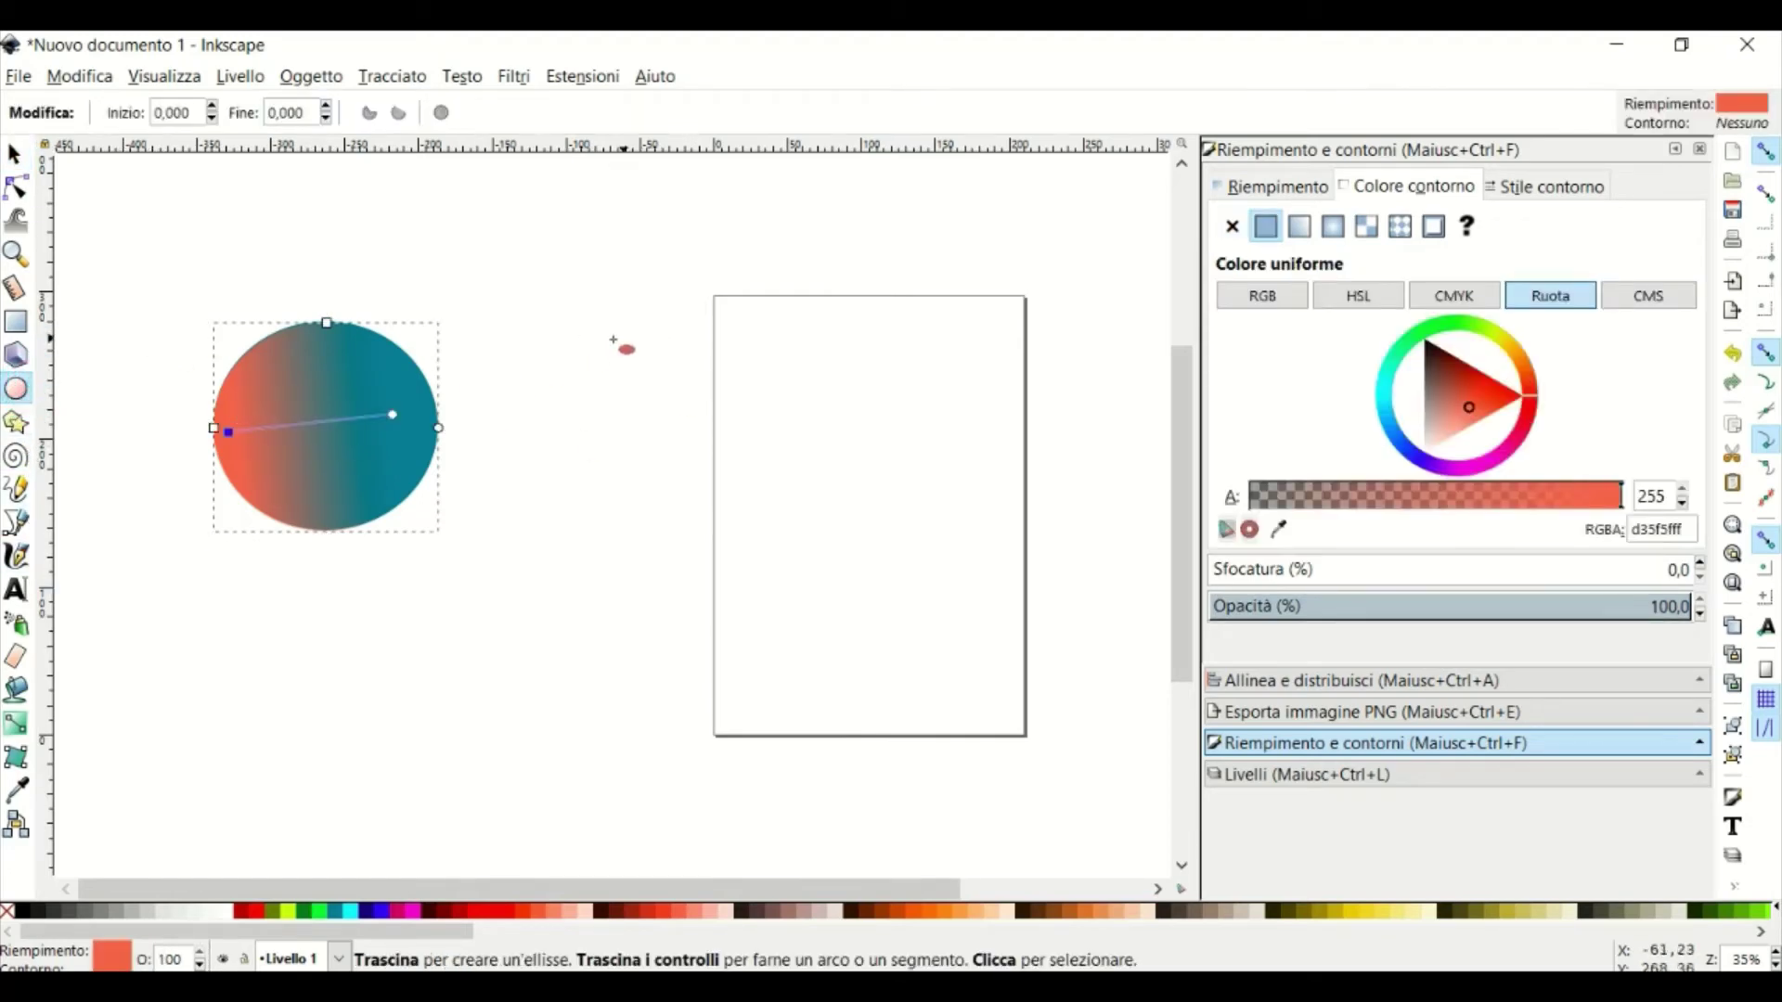
drag(515, 318, 746, 545)
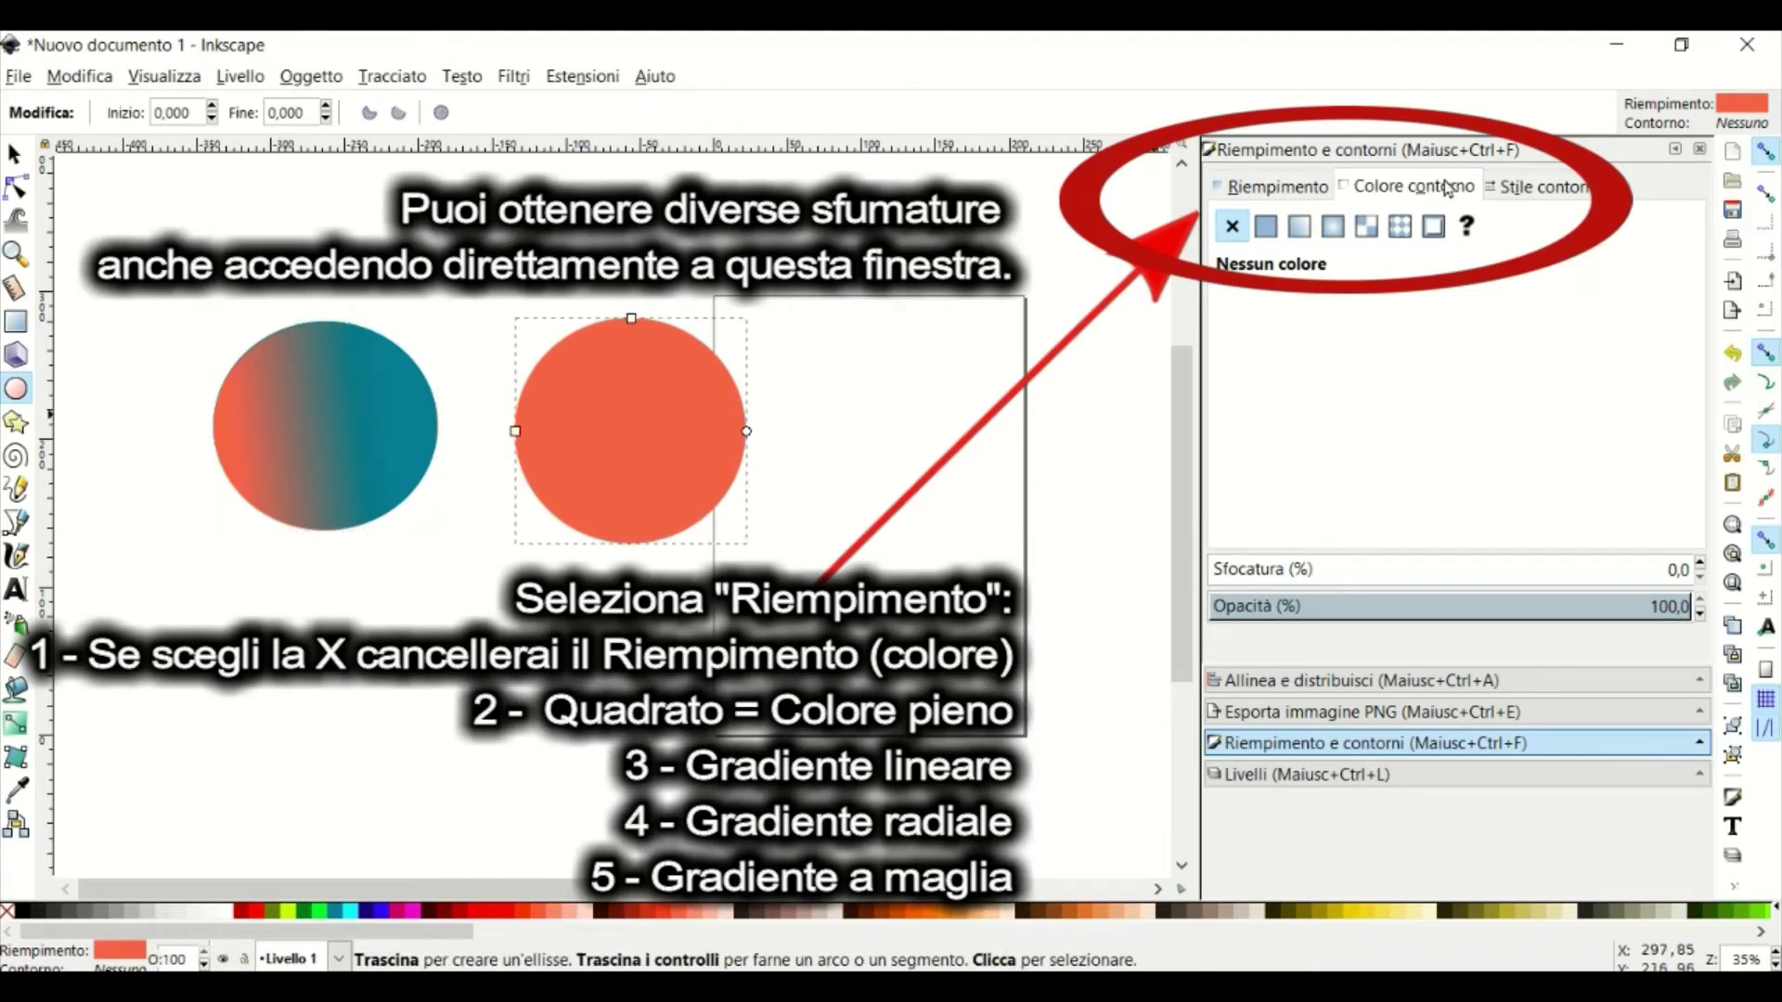
click(1267, 228)
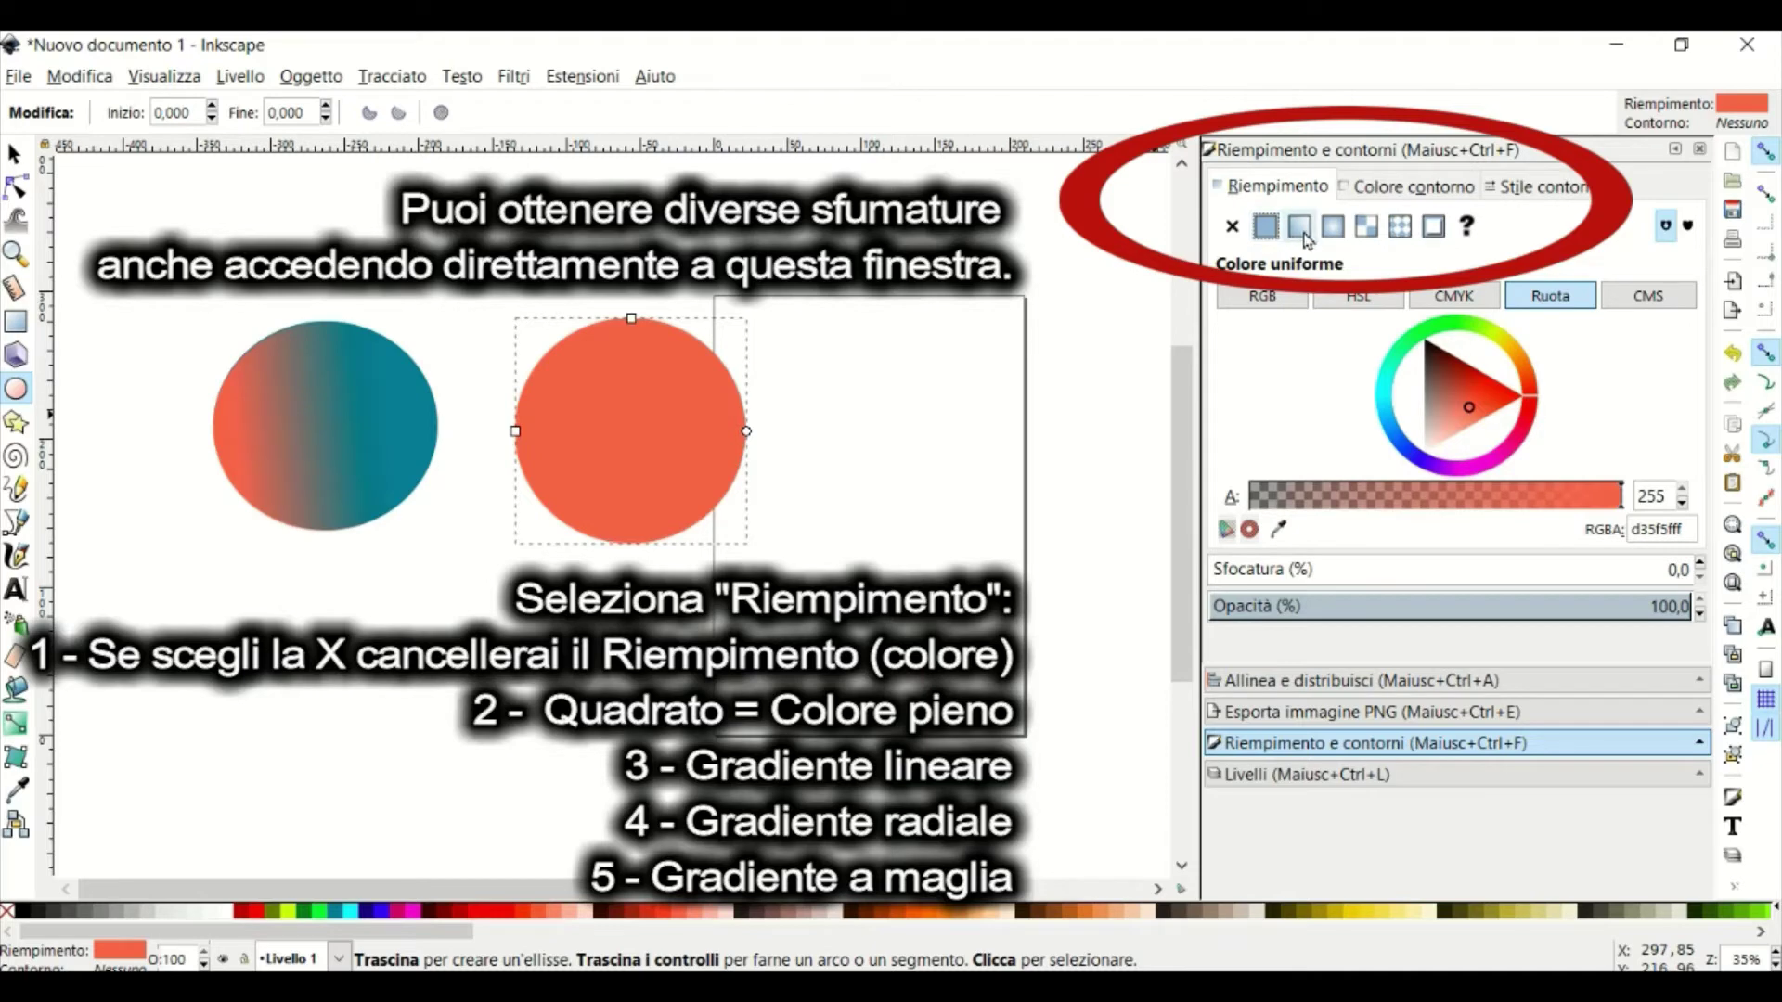
click(1301, 229)
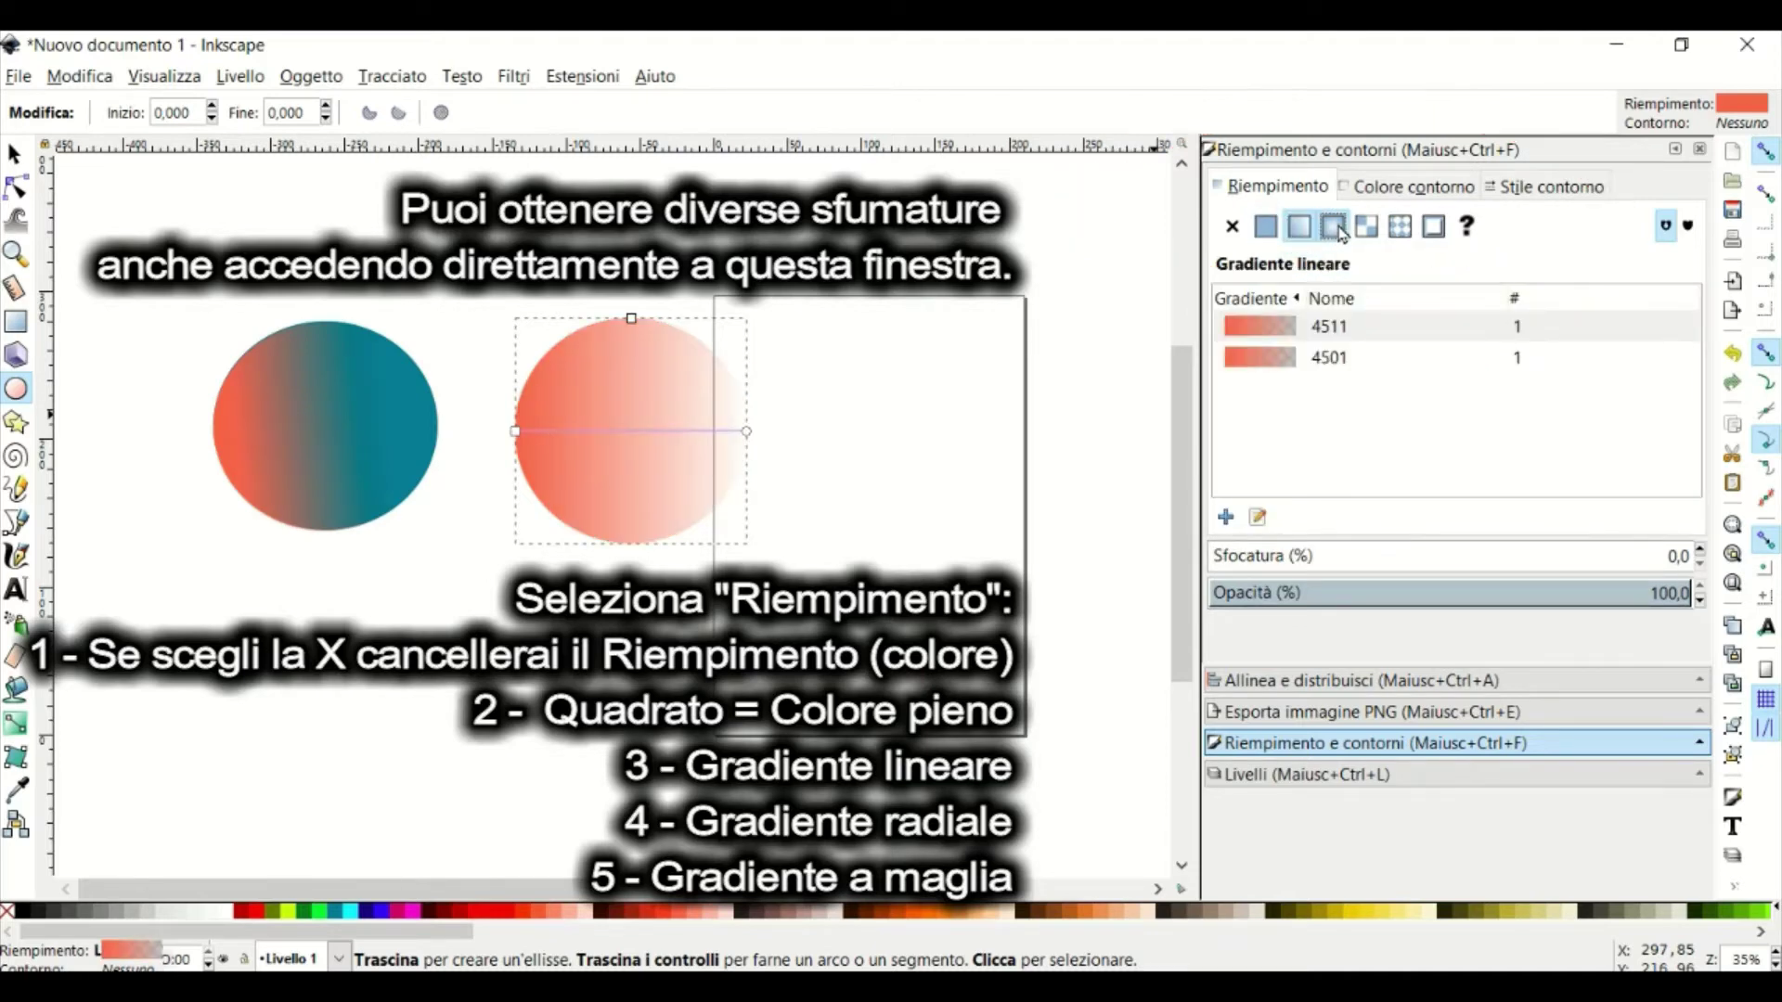
- Make the circle a radial gradient with a yellow centre, then draw a new circle below
click(1334, 227)
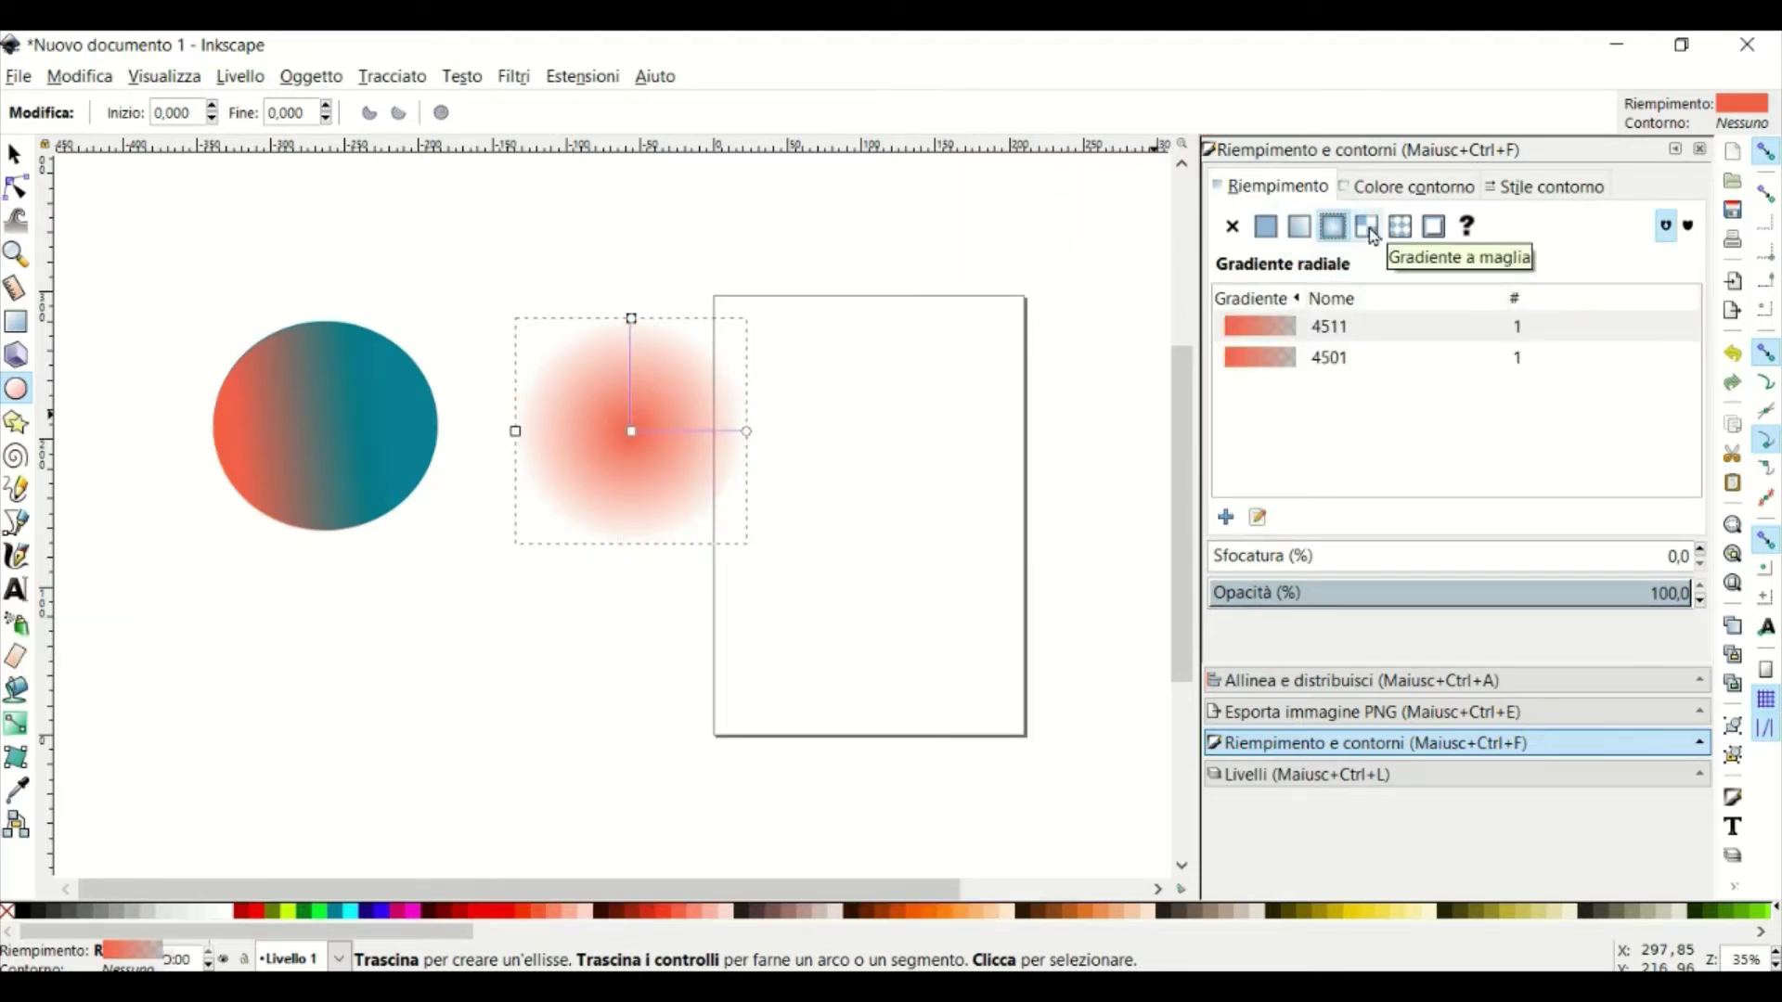
mouse_move(632, 431)
mouse_down()
mouse_move(581, 518)
mouse_move(637, 478)
mouse_move(716, 315)
mouse_move(529, 502)
mouse_move(634, 430)
mouse_up()
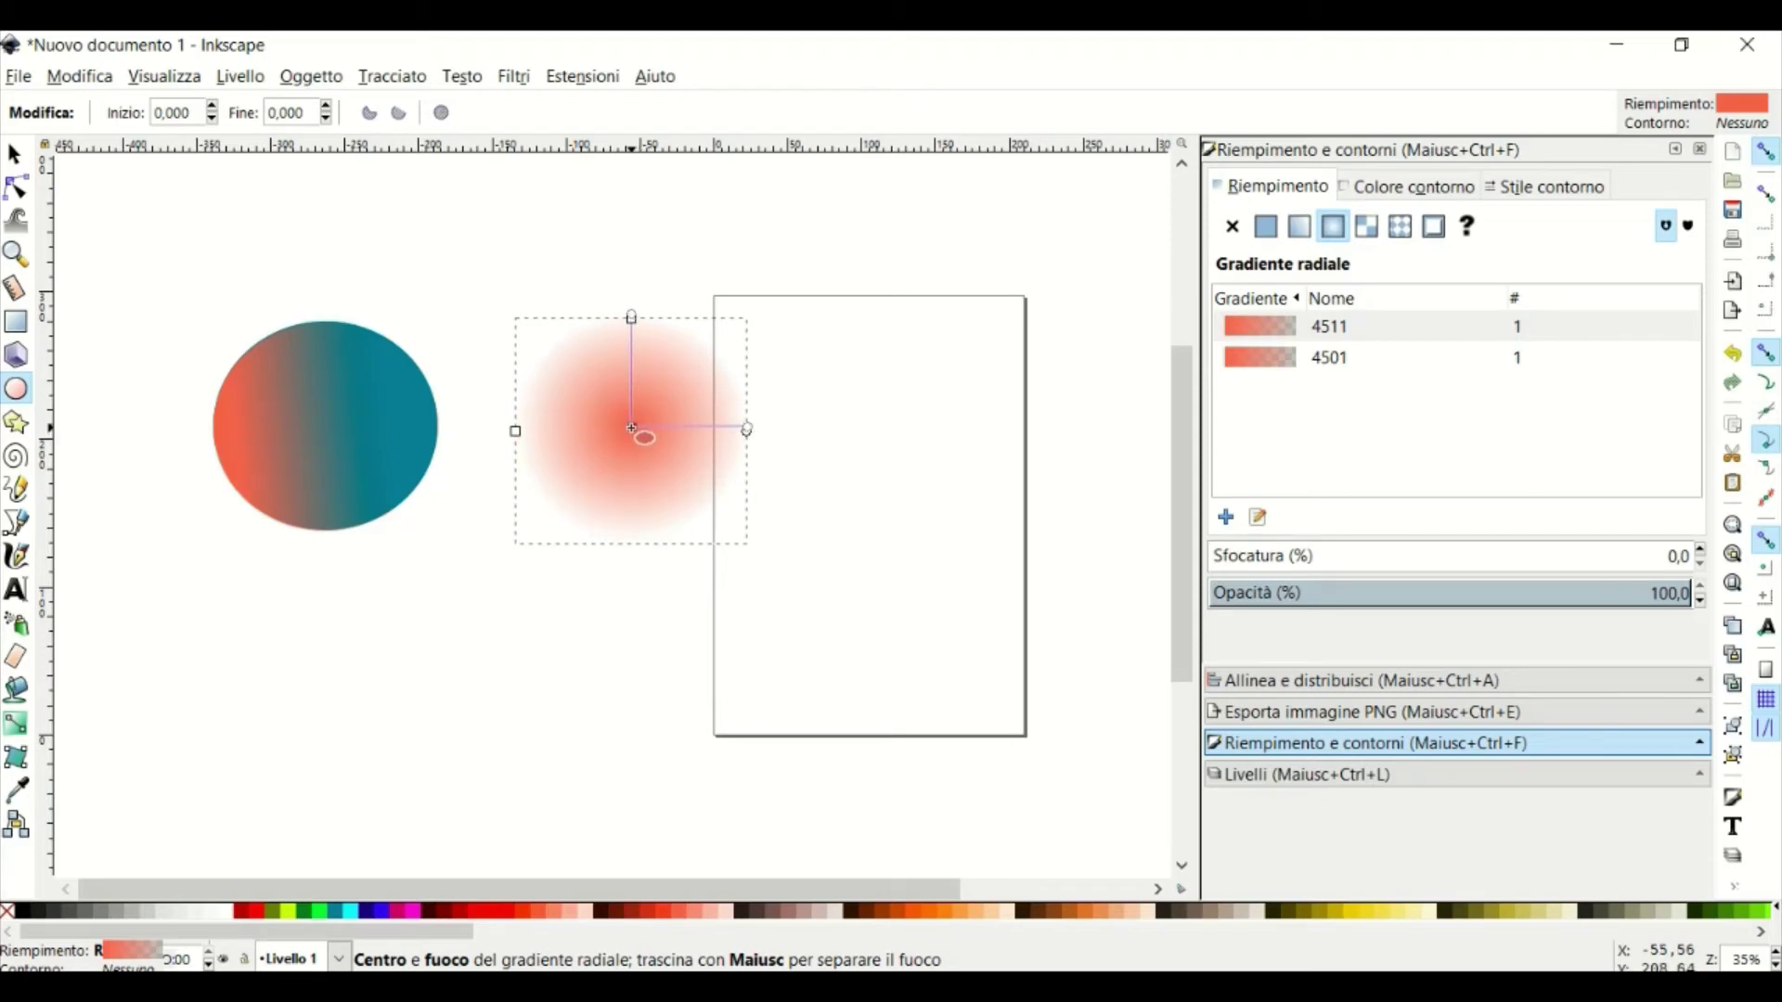
click(632, 430)
click(287, 911)
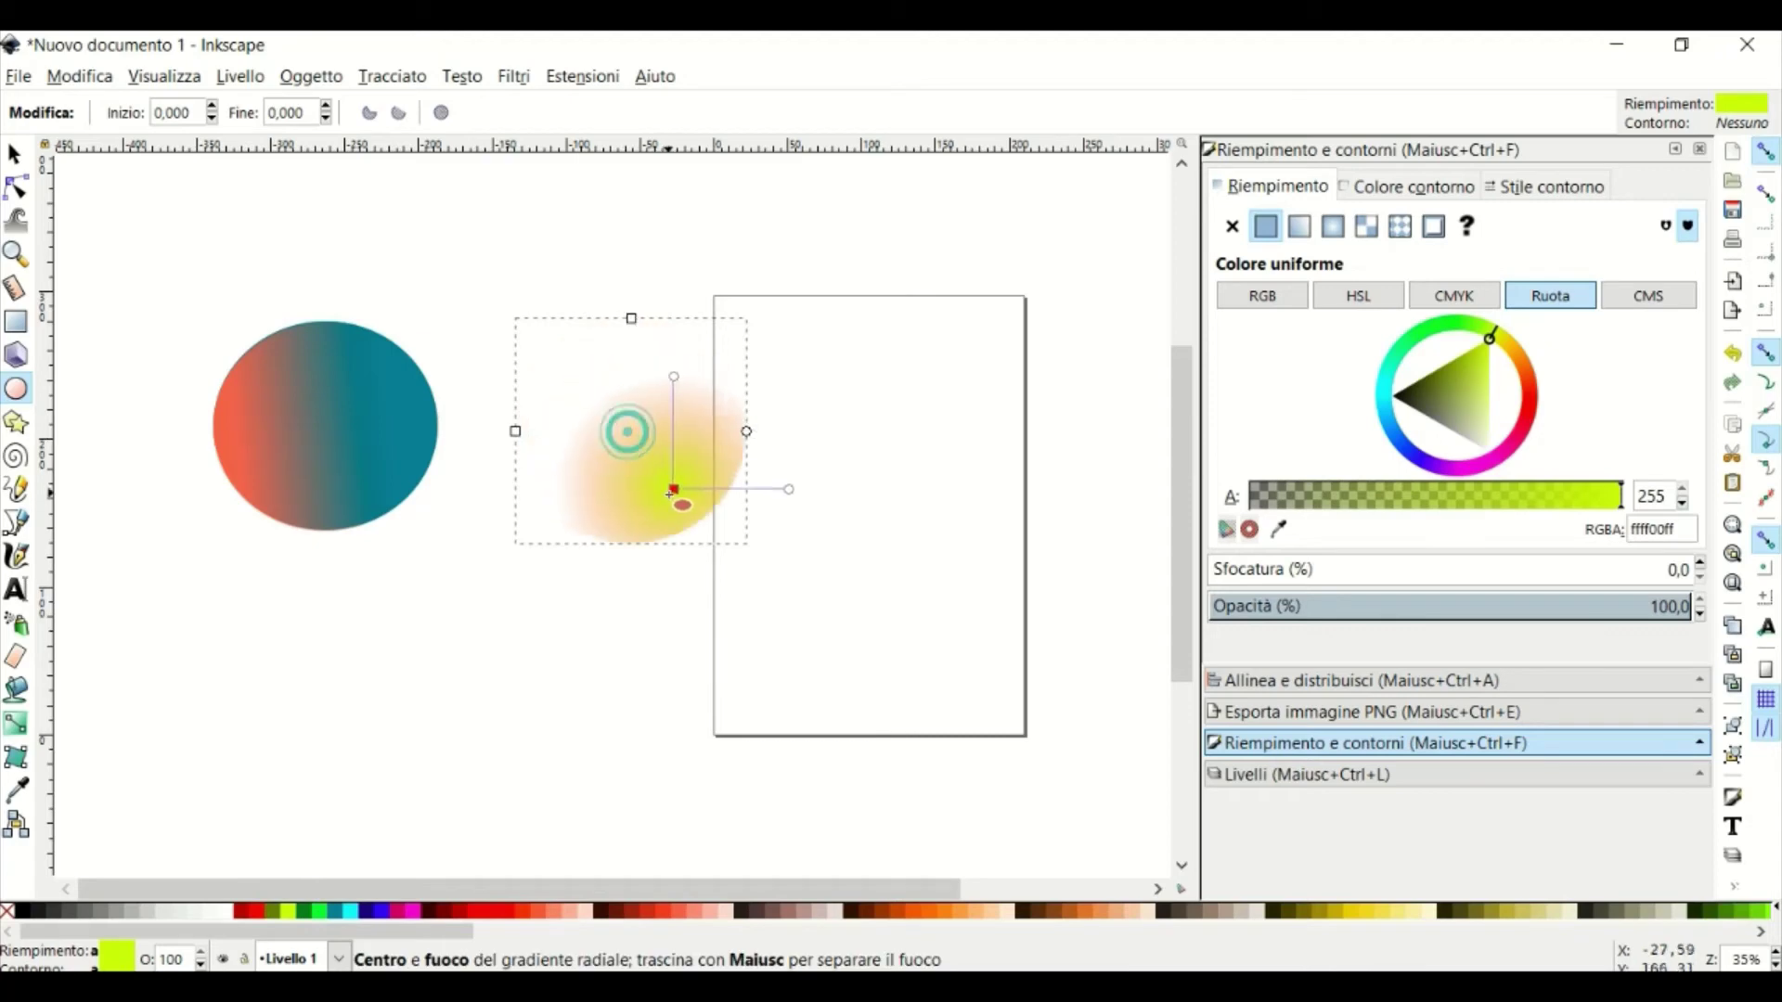
mouse_move(632, 427)
mouse_down()
mouse_move(593, 390)
mouse_move(569, 399)
mouse_move(637, 479)
mouse_move(660, 409)
mouse_move(625, 378)
mouse_move(623, 428)
mouse_up()
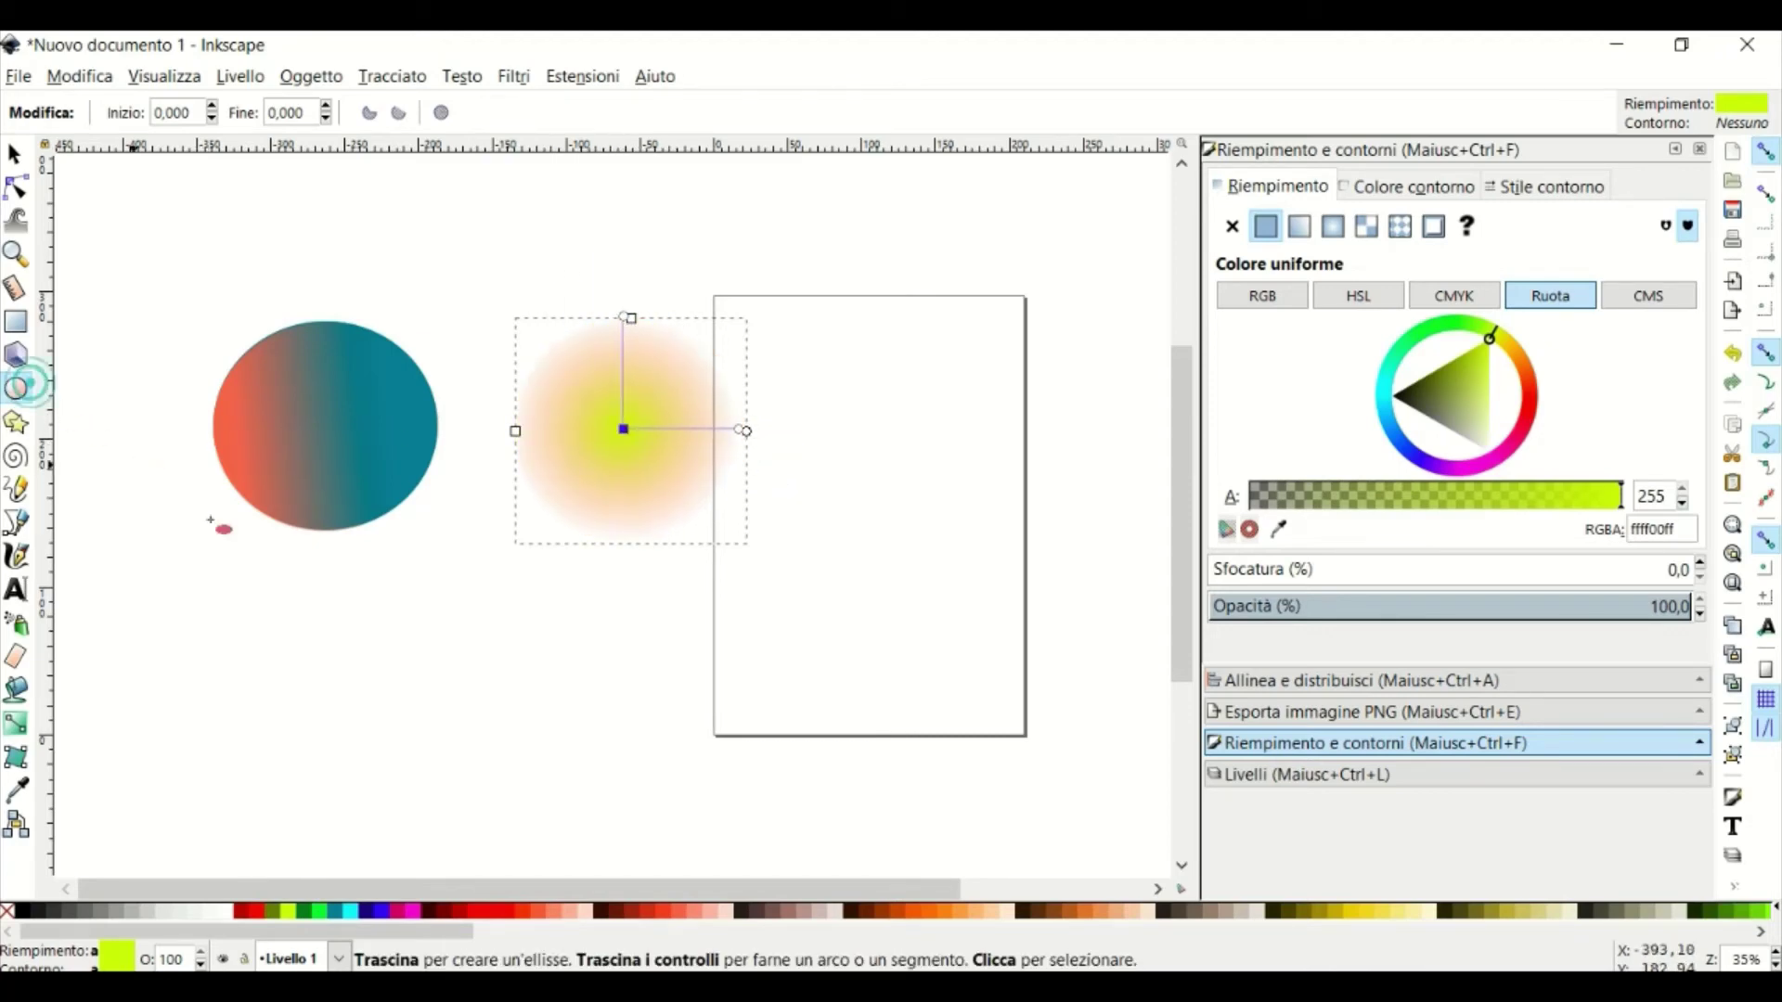
drag(325, 640, 545, 840)
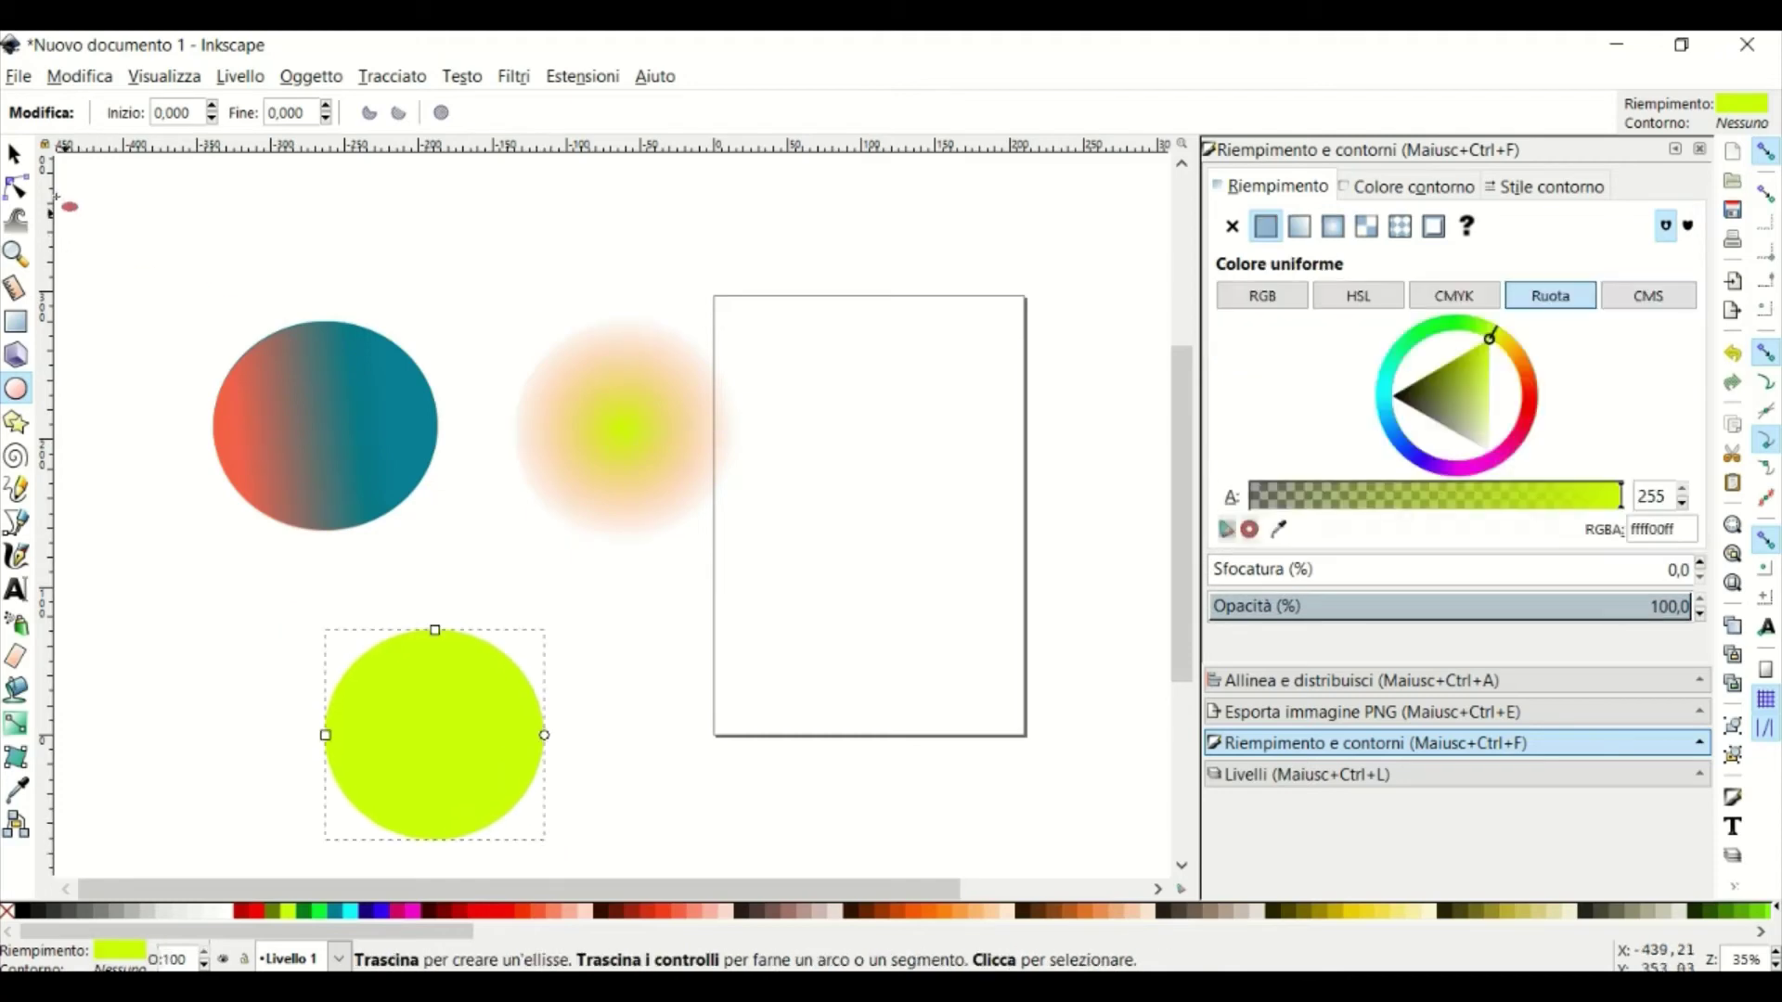
- Fill the new circle dark brown and stack the yellow glow circle on top of it
click(426, 911)
click(15, 154)
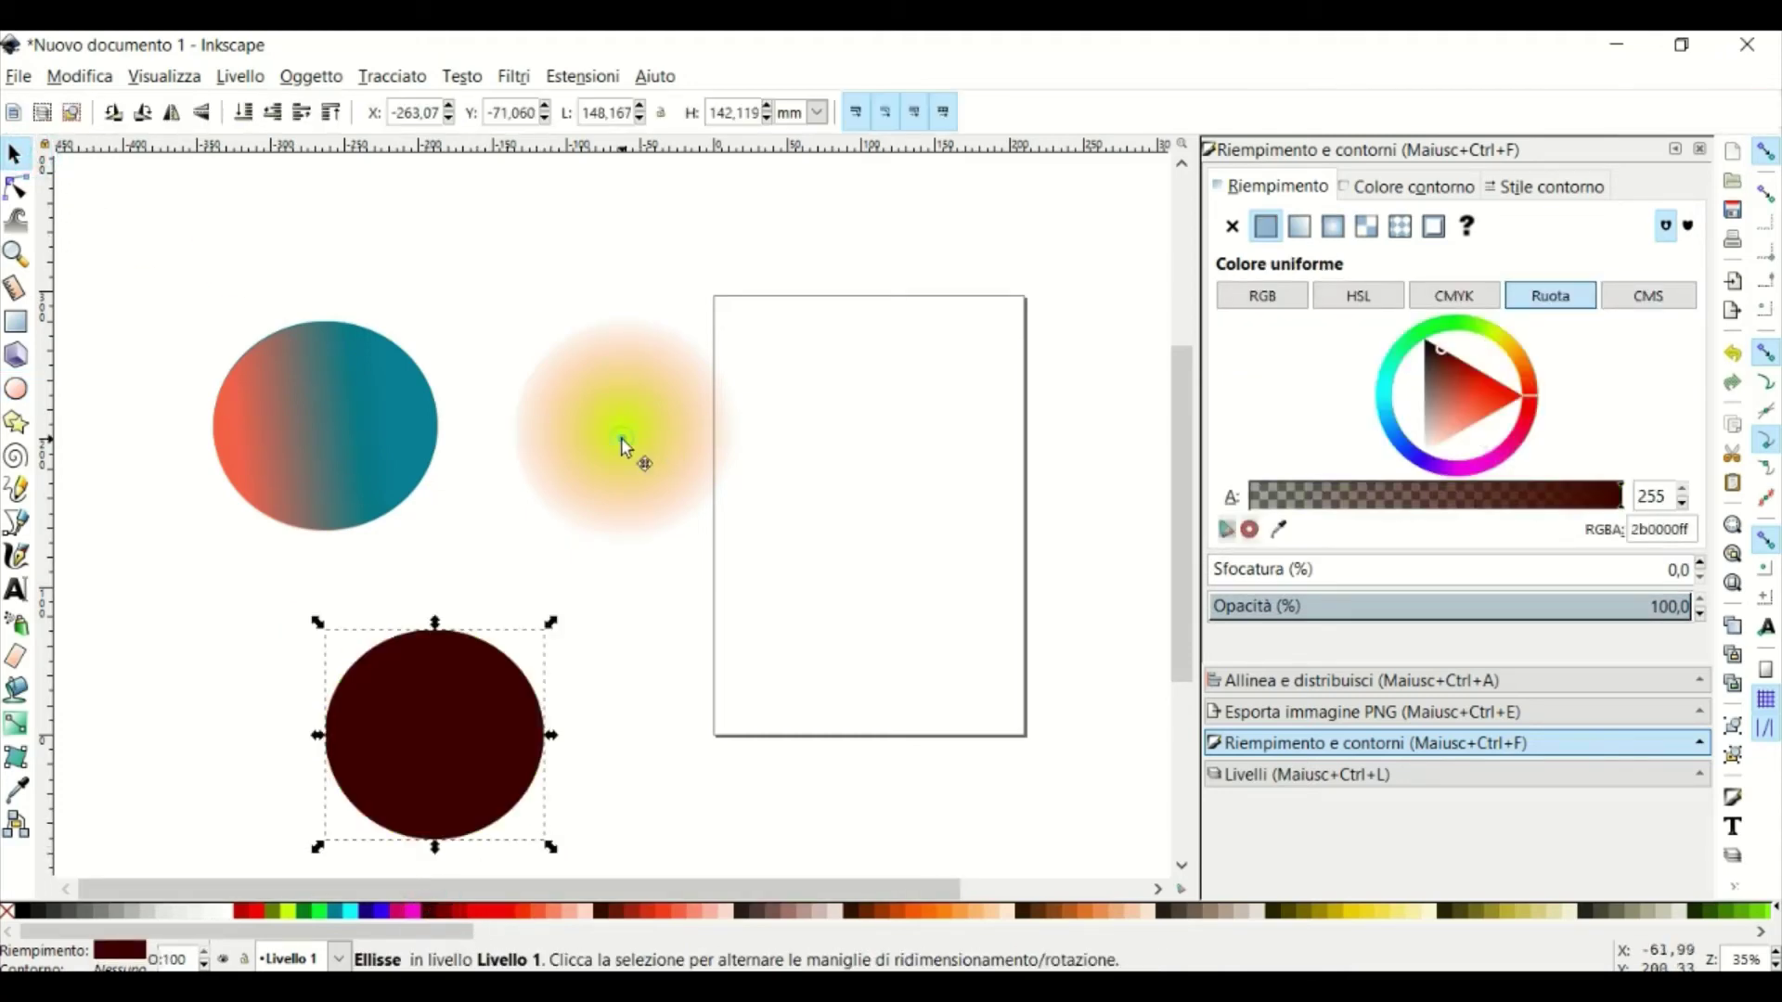
drag(625, 446, 449, 715)
click(312, 76)
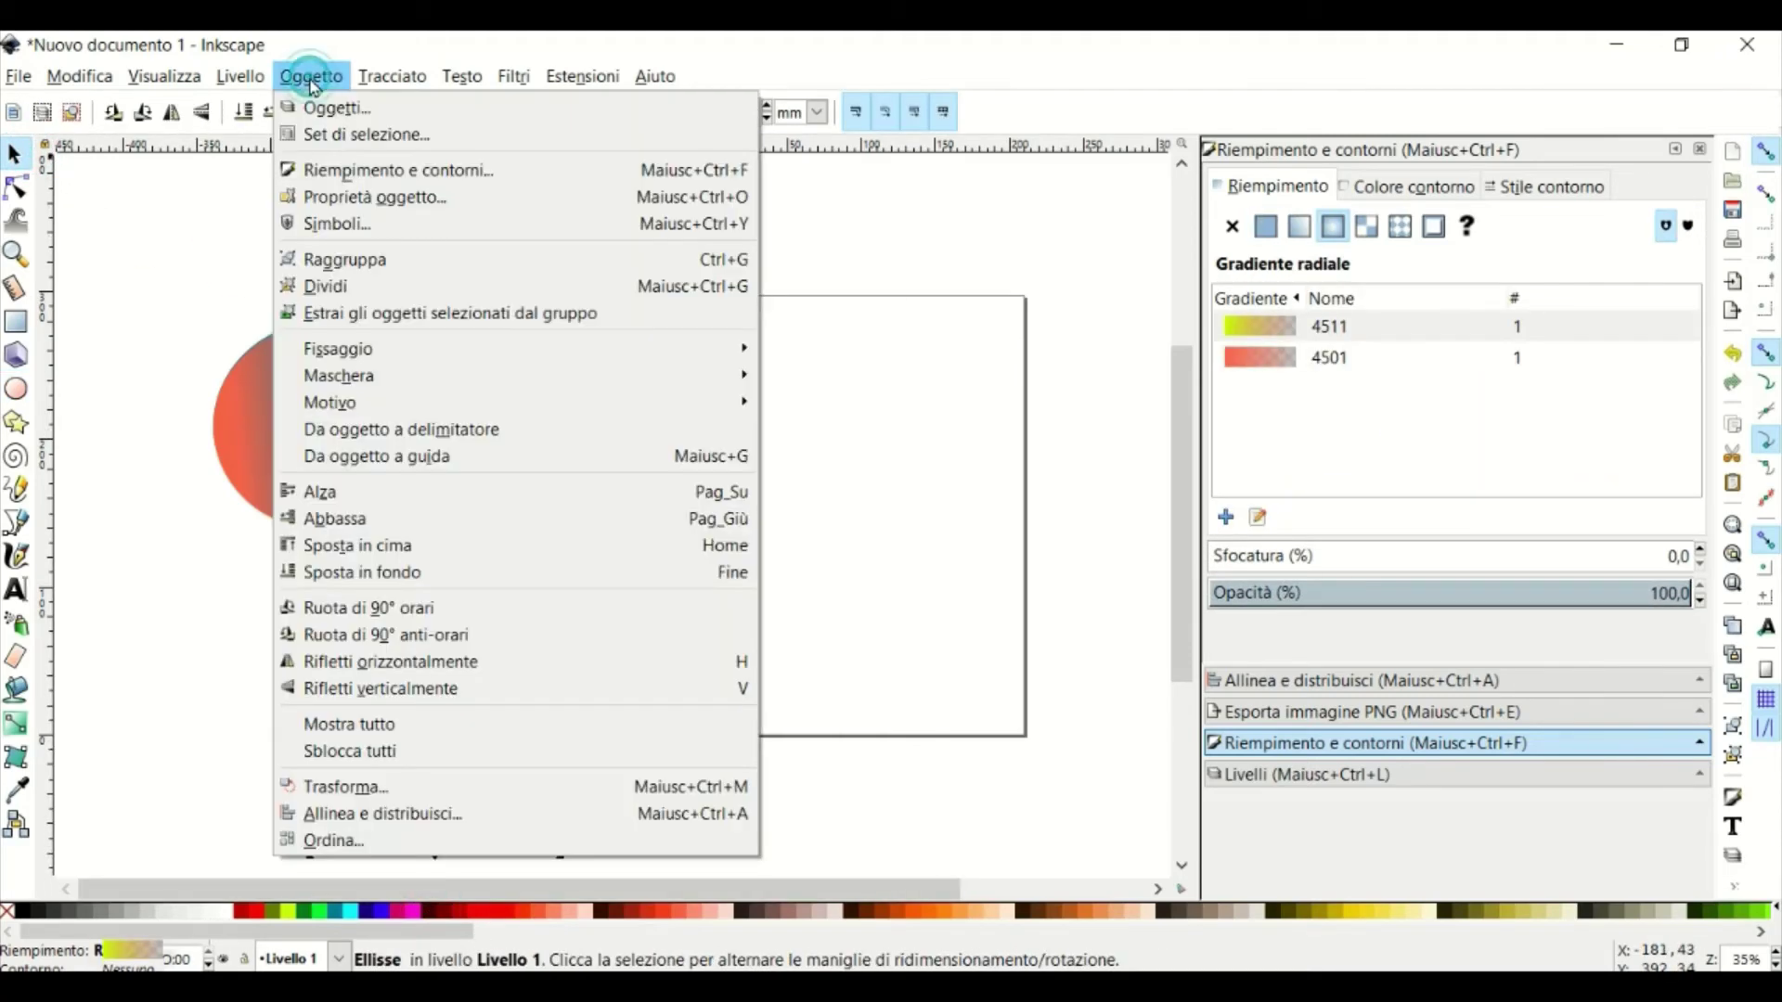
click(349, 543)
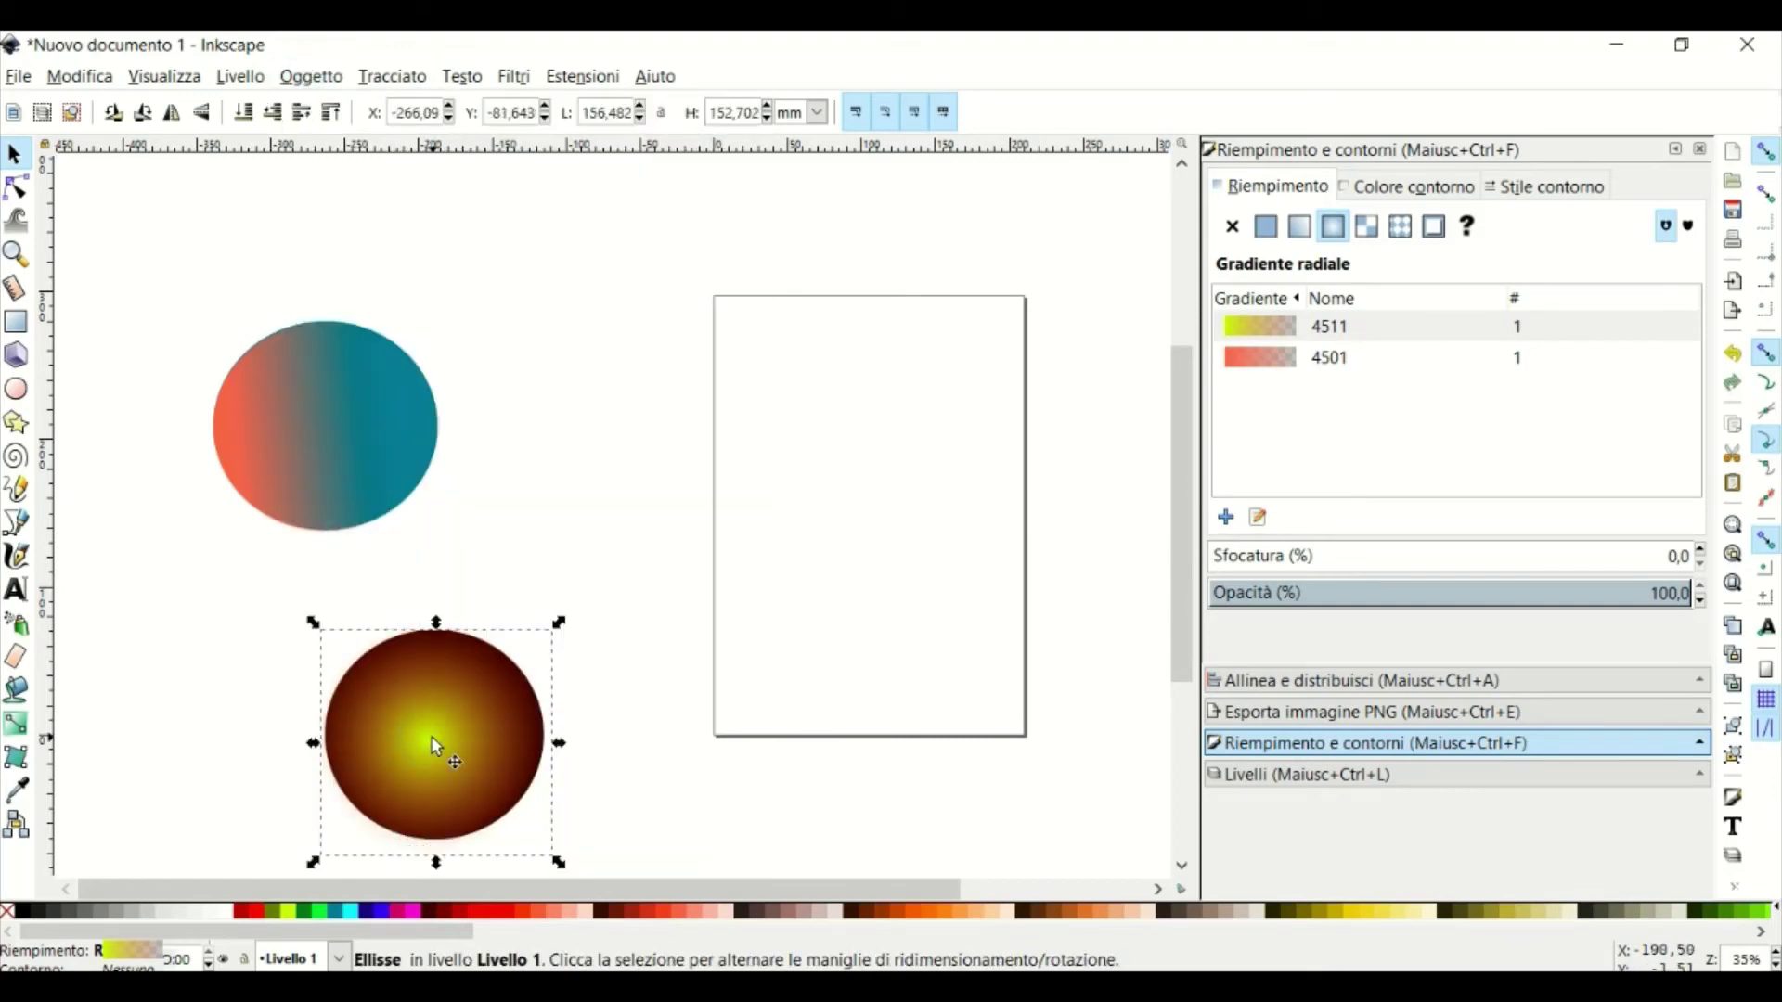
drag(442, 749, 431, 733)
- Move the glowing circle pair up beside the page's left edge
scroll(656, 529, down, 1)
drag(683, 492, 259, 826)
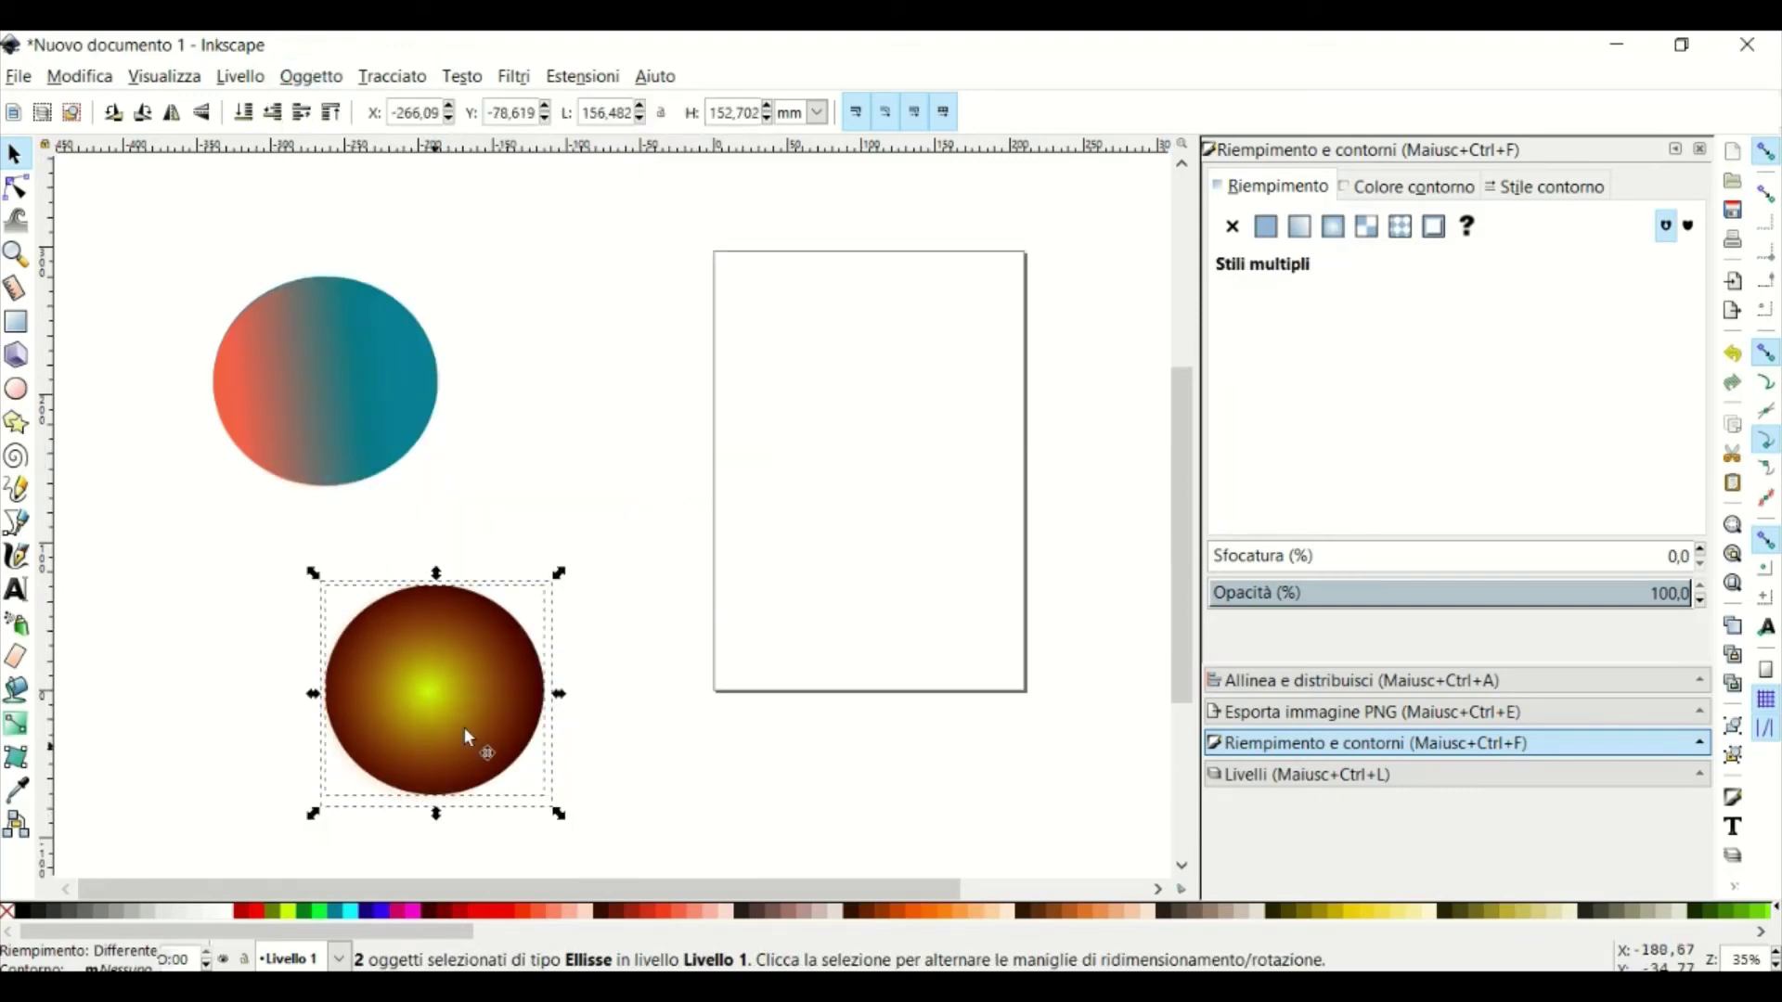
mouse_move(470, 740)
mouse_down()
mouse_move(691, 396)
mouse_move(685, 410)
mouse_up()
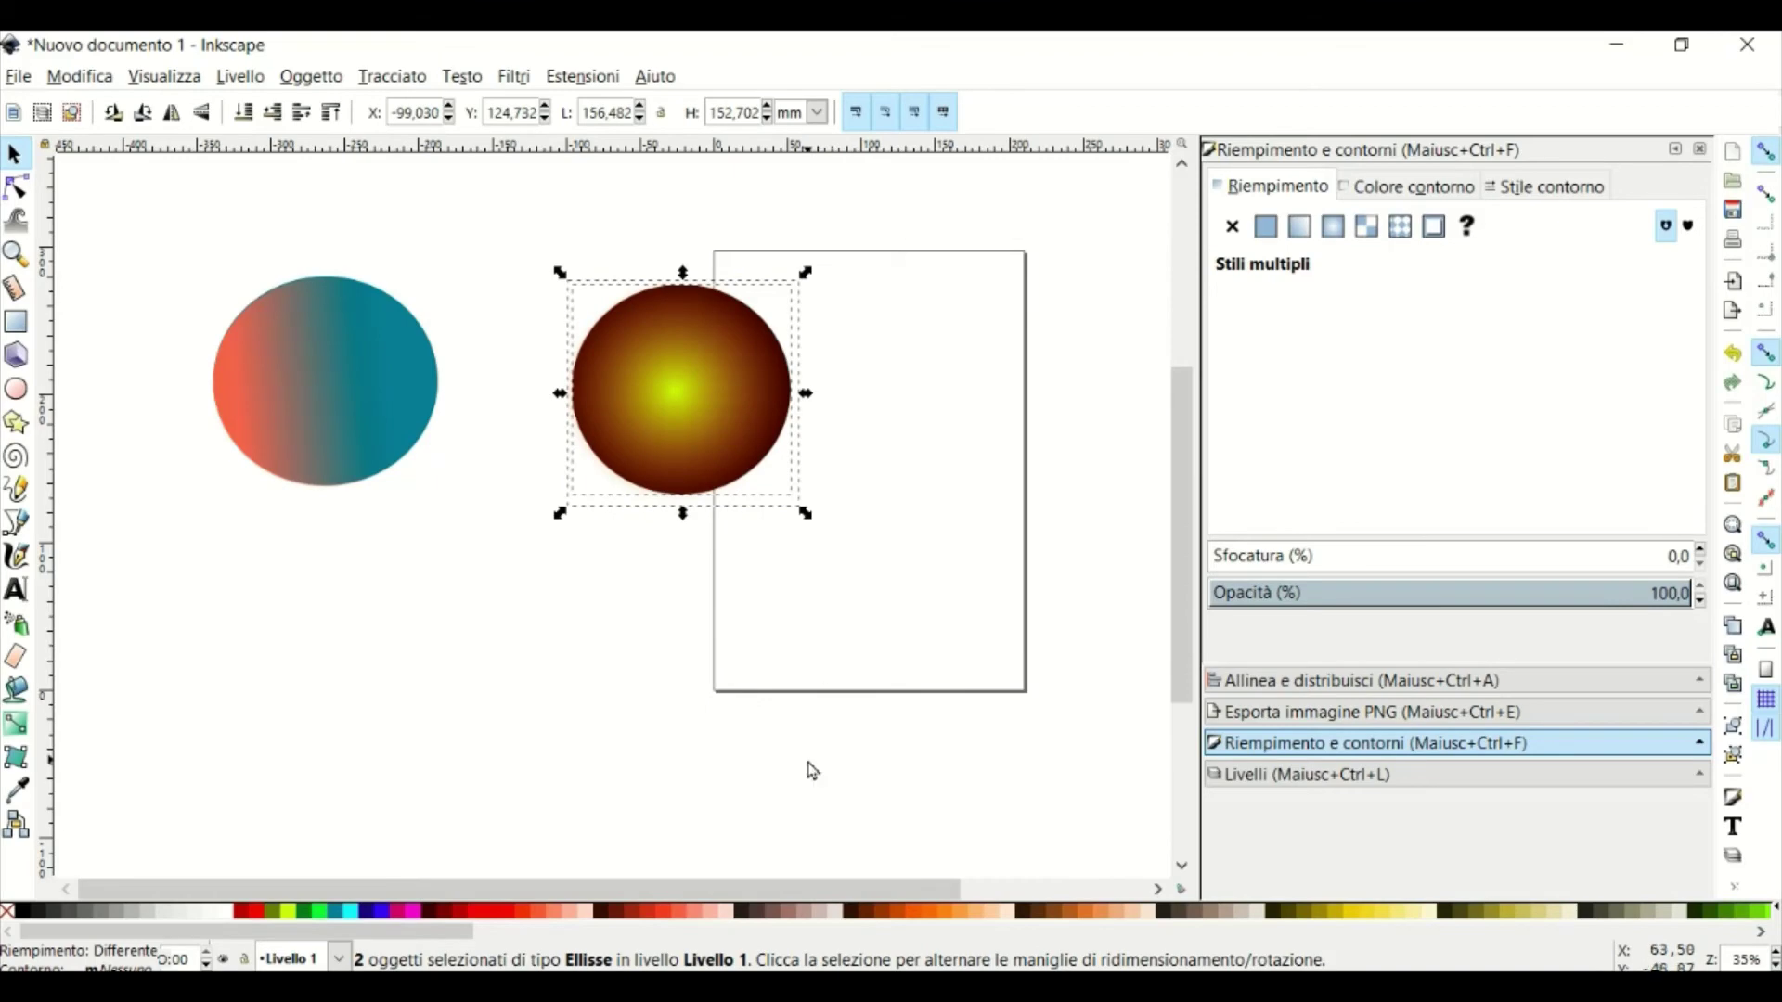
click(17, 756)
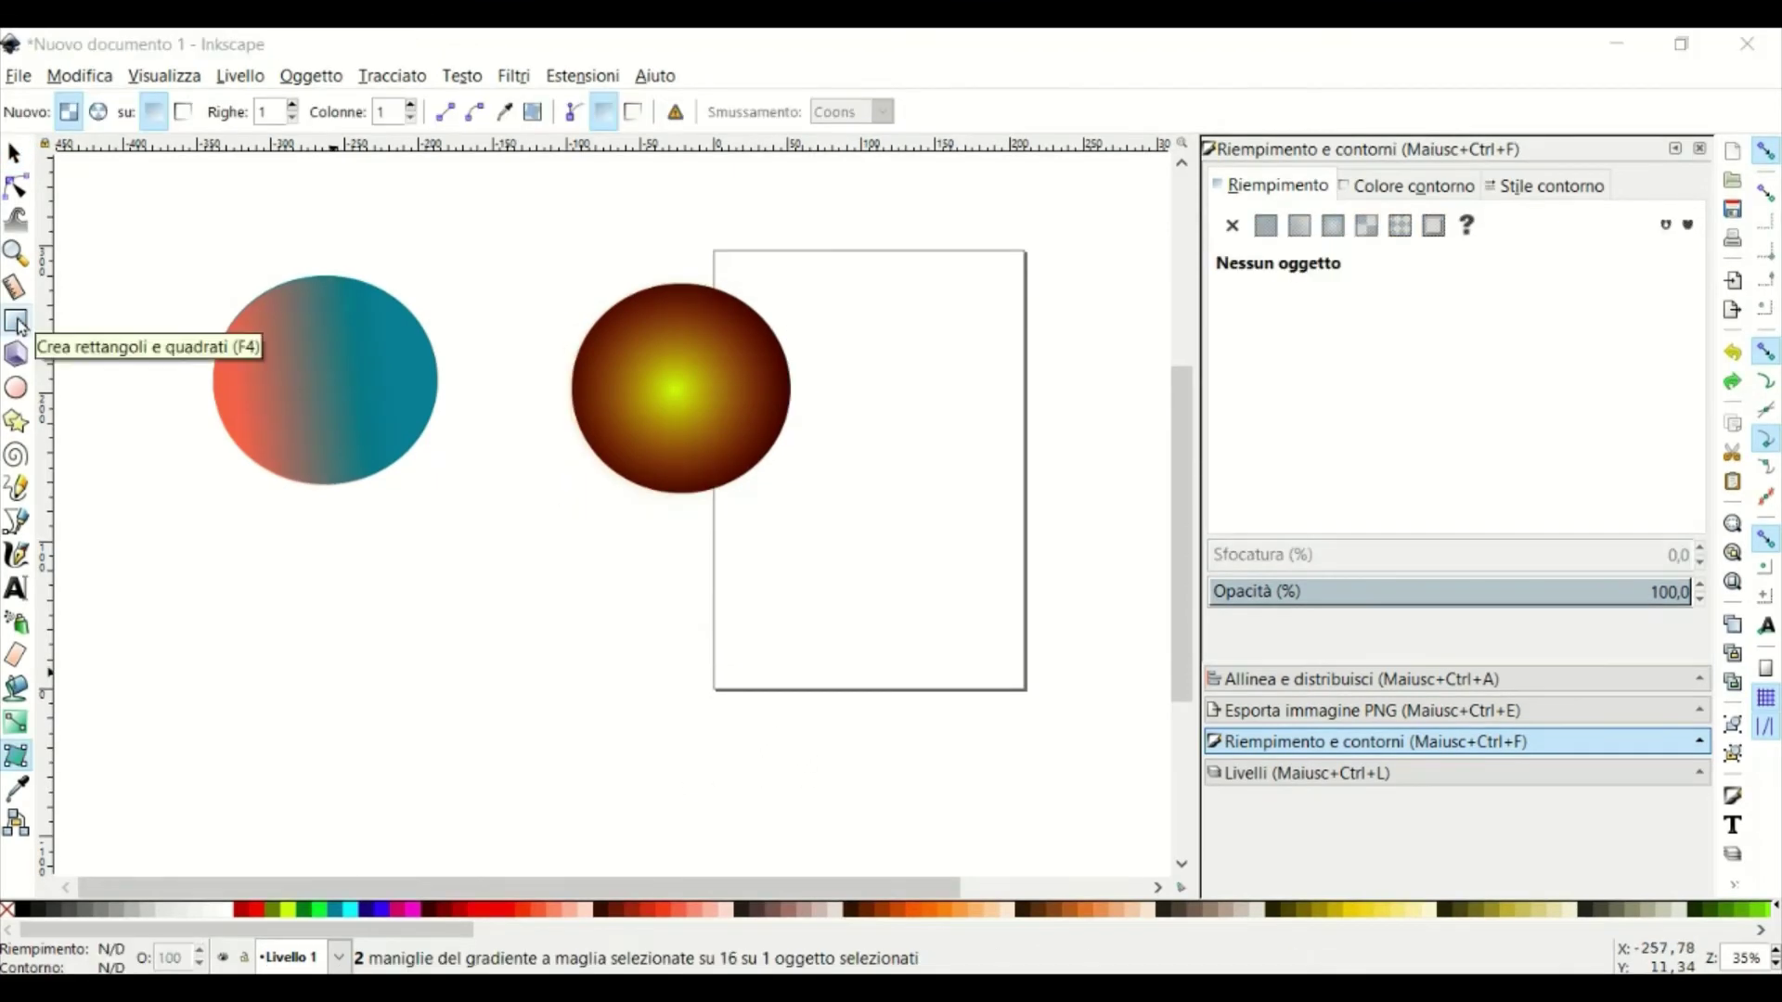
- Draw a dark rectangle below the circles and apply a mesh gradient to it
click(18, 322)
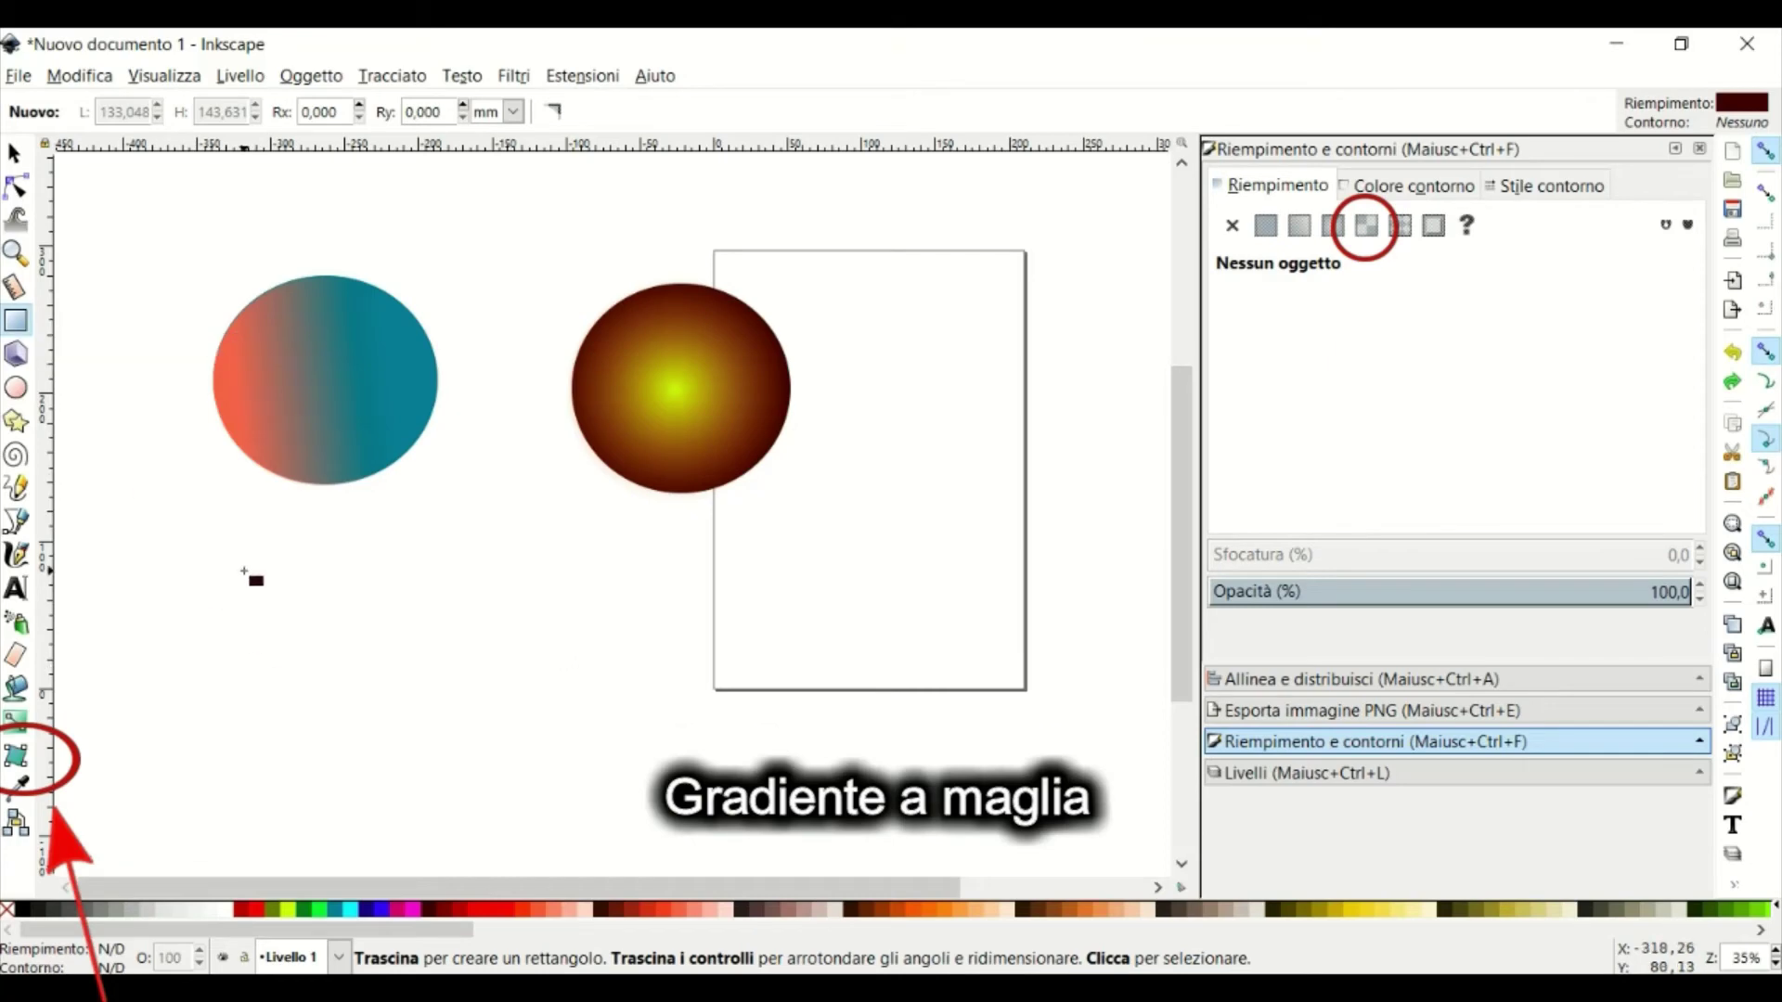
drag(244, 571, 500, 820)
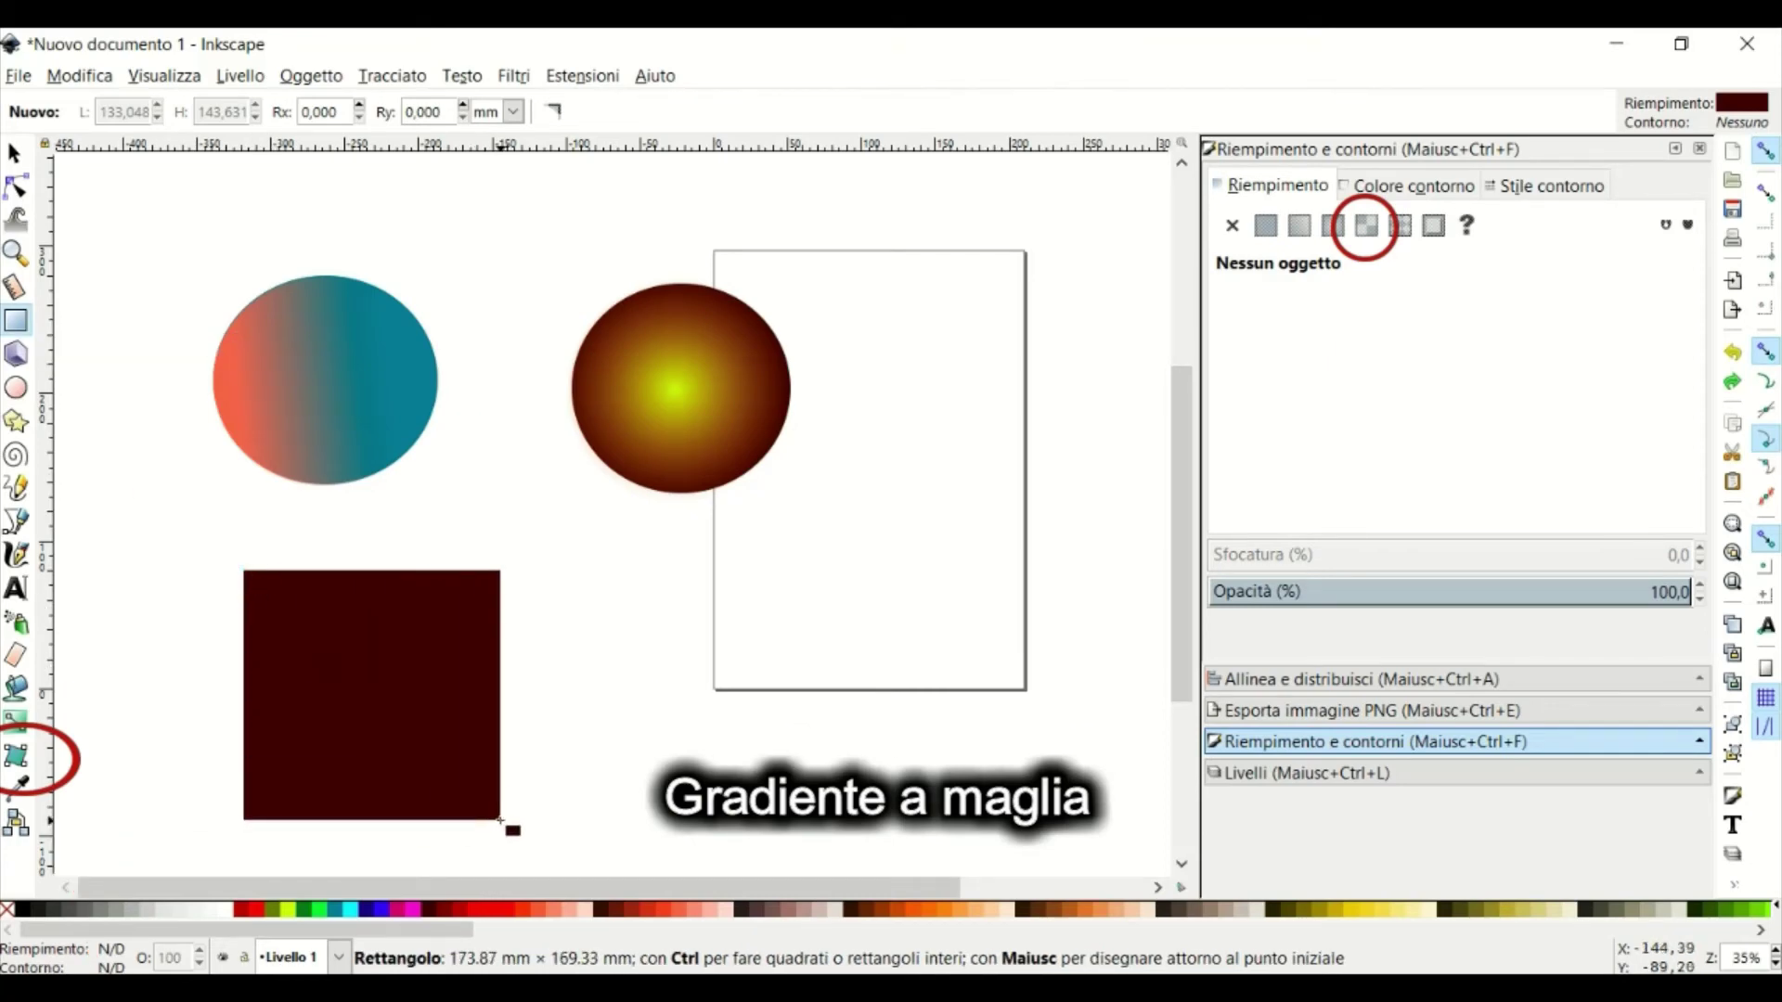
click(17, 761)
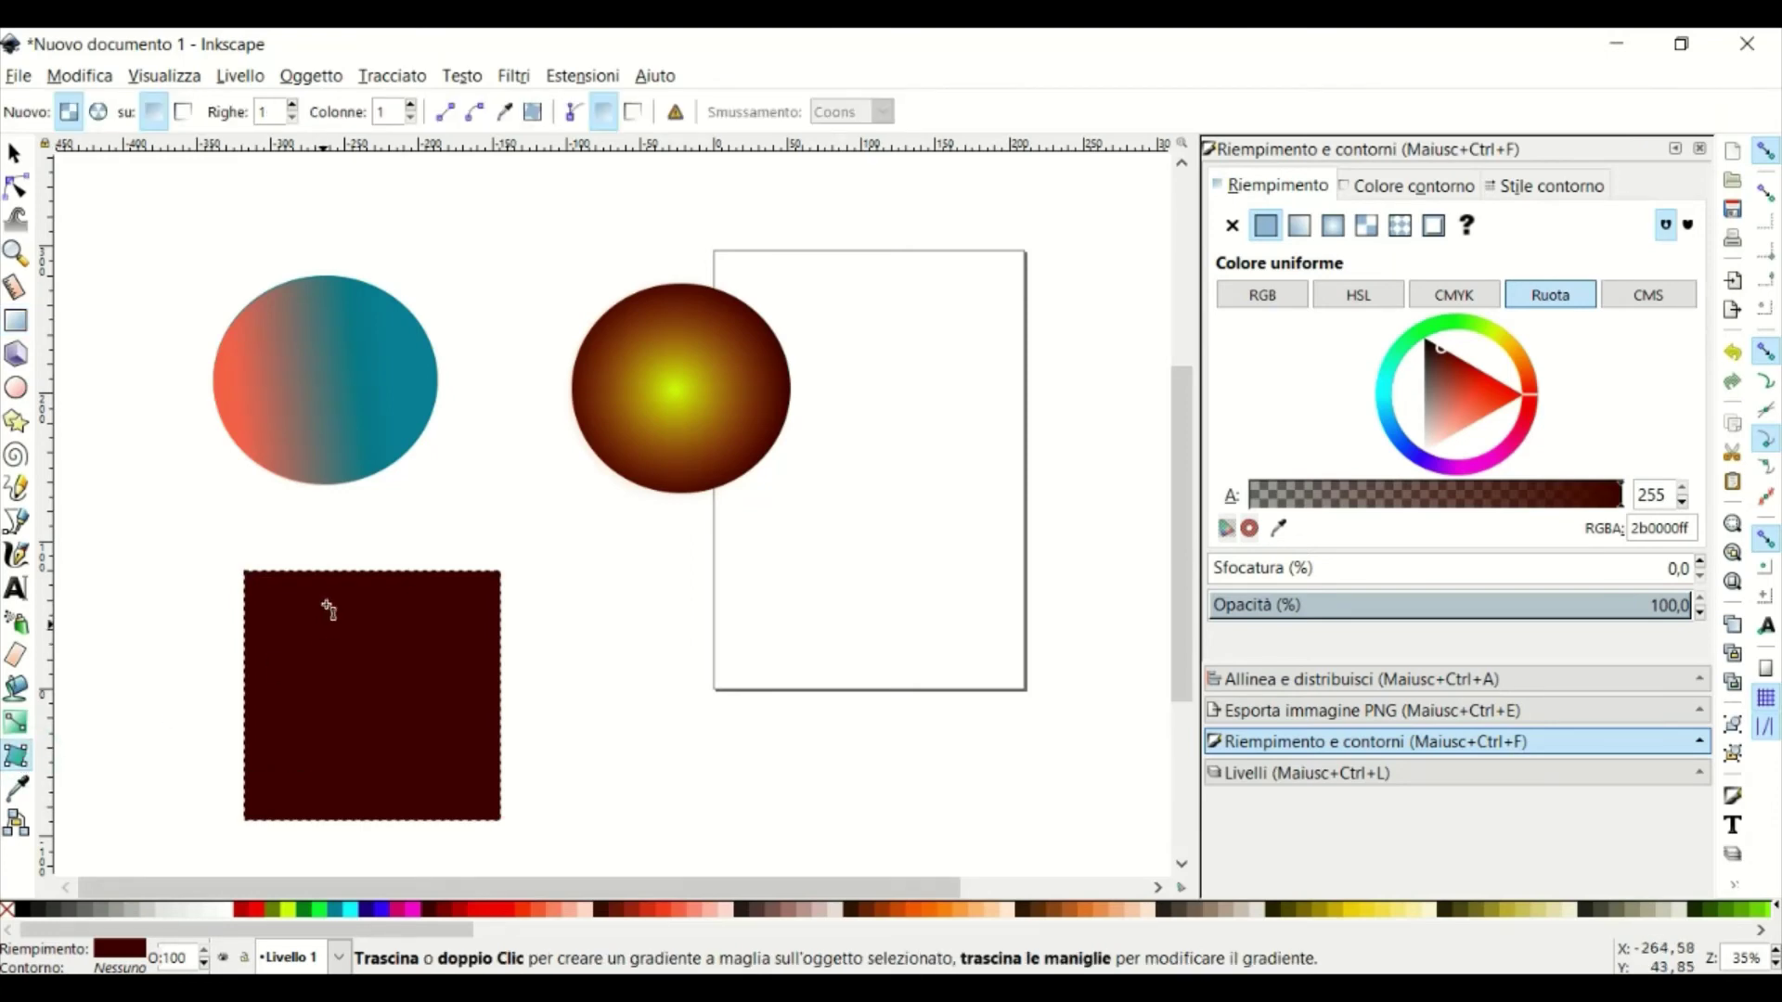
double_click(361, 655)
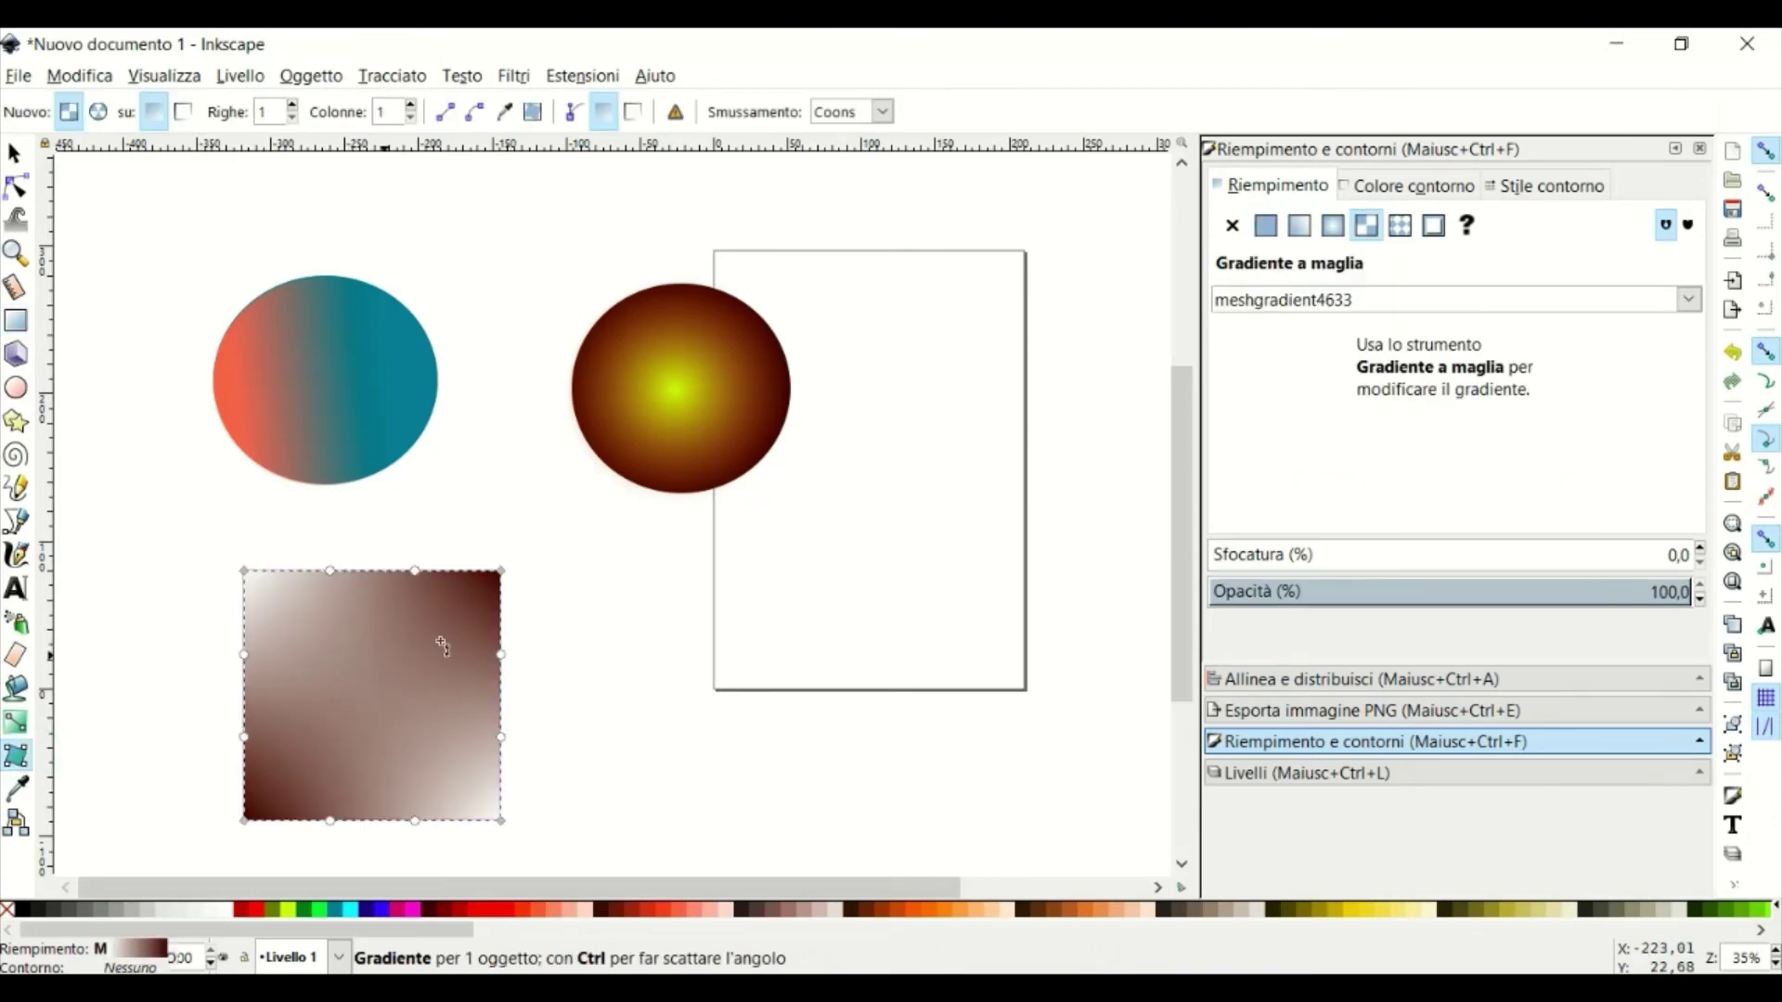
- Bend the rectangle's top, bottom and left edges into inward curves
drag(399, 571, 404, 629)
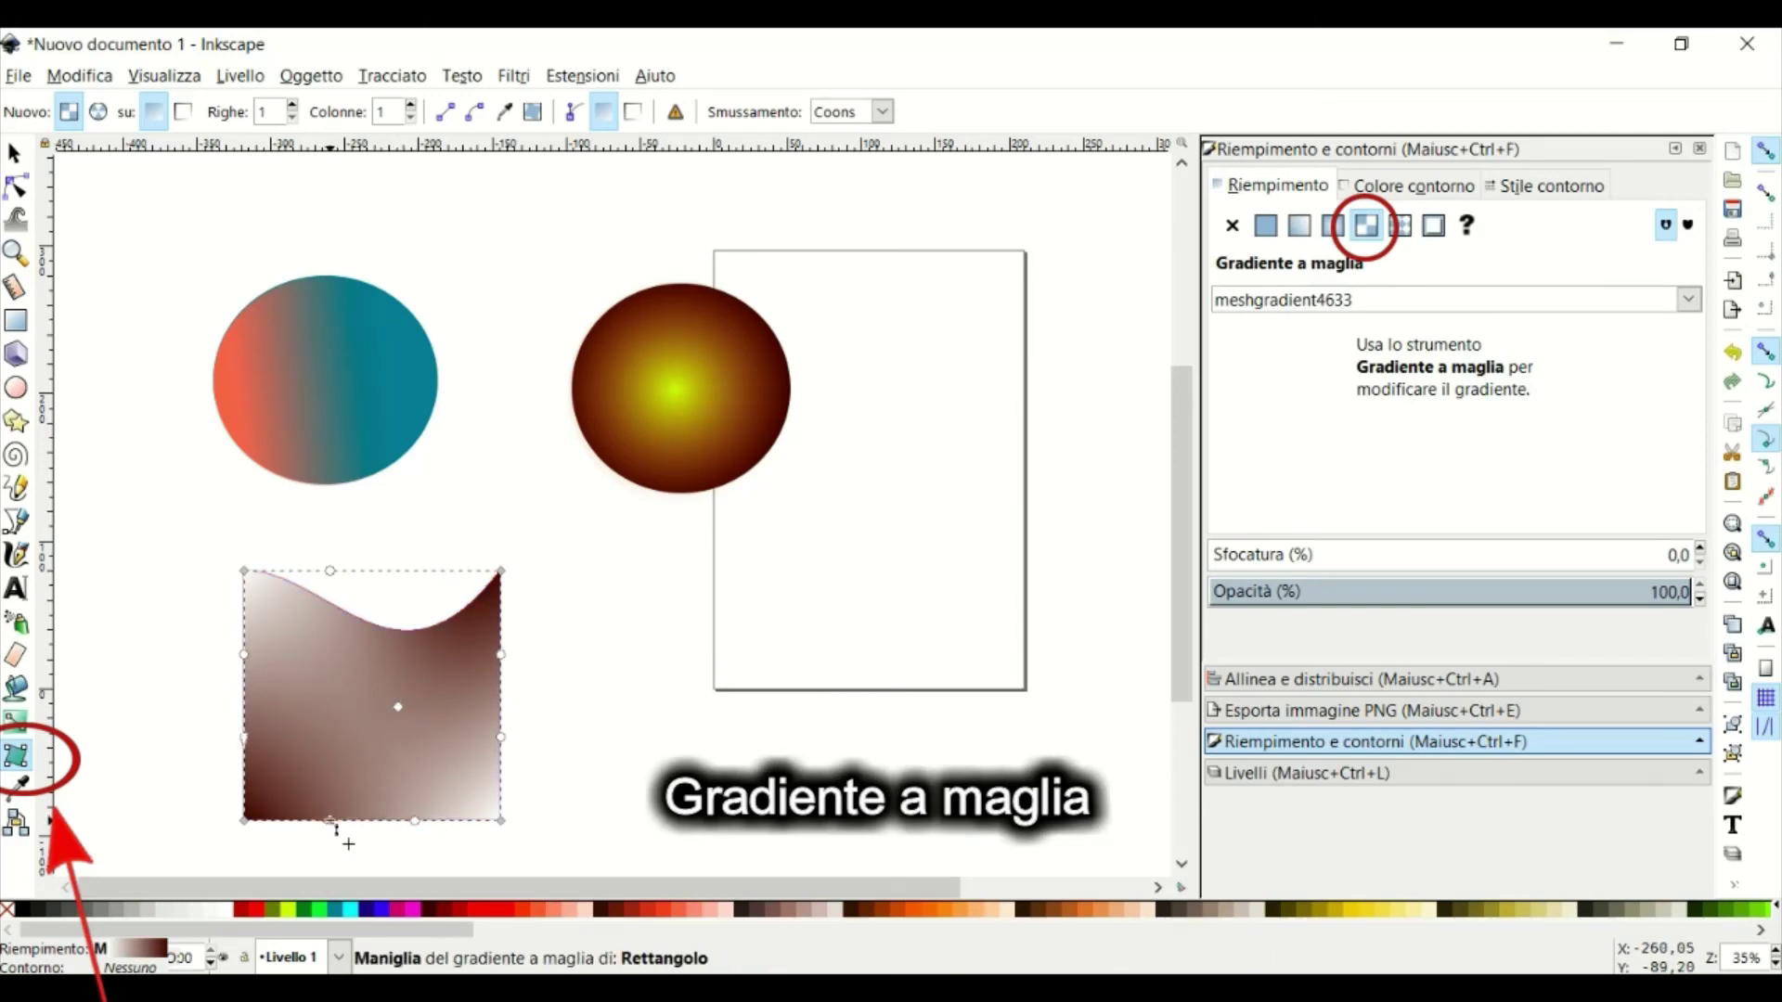
drag(331, 822, 324, 682)
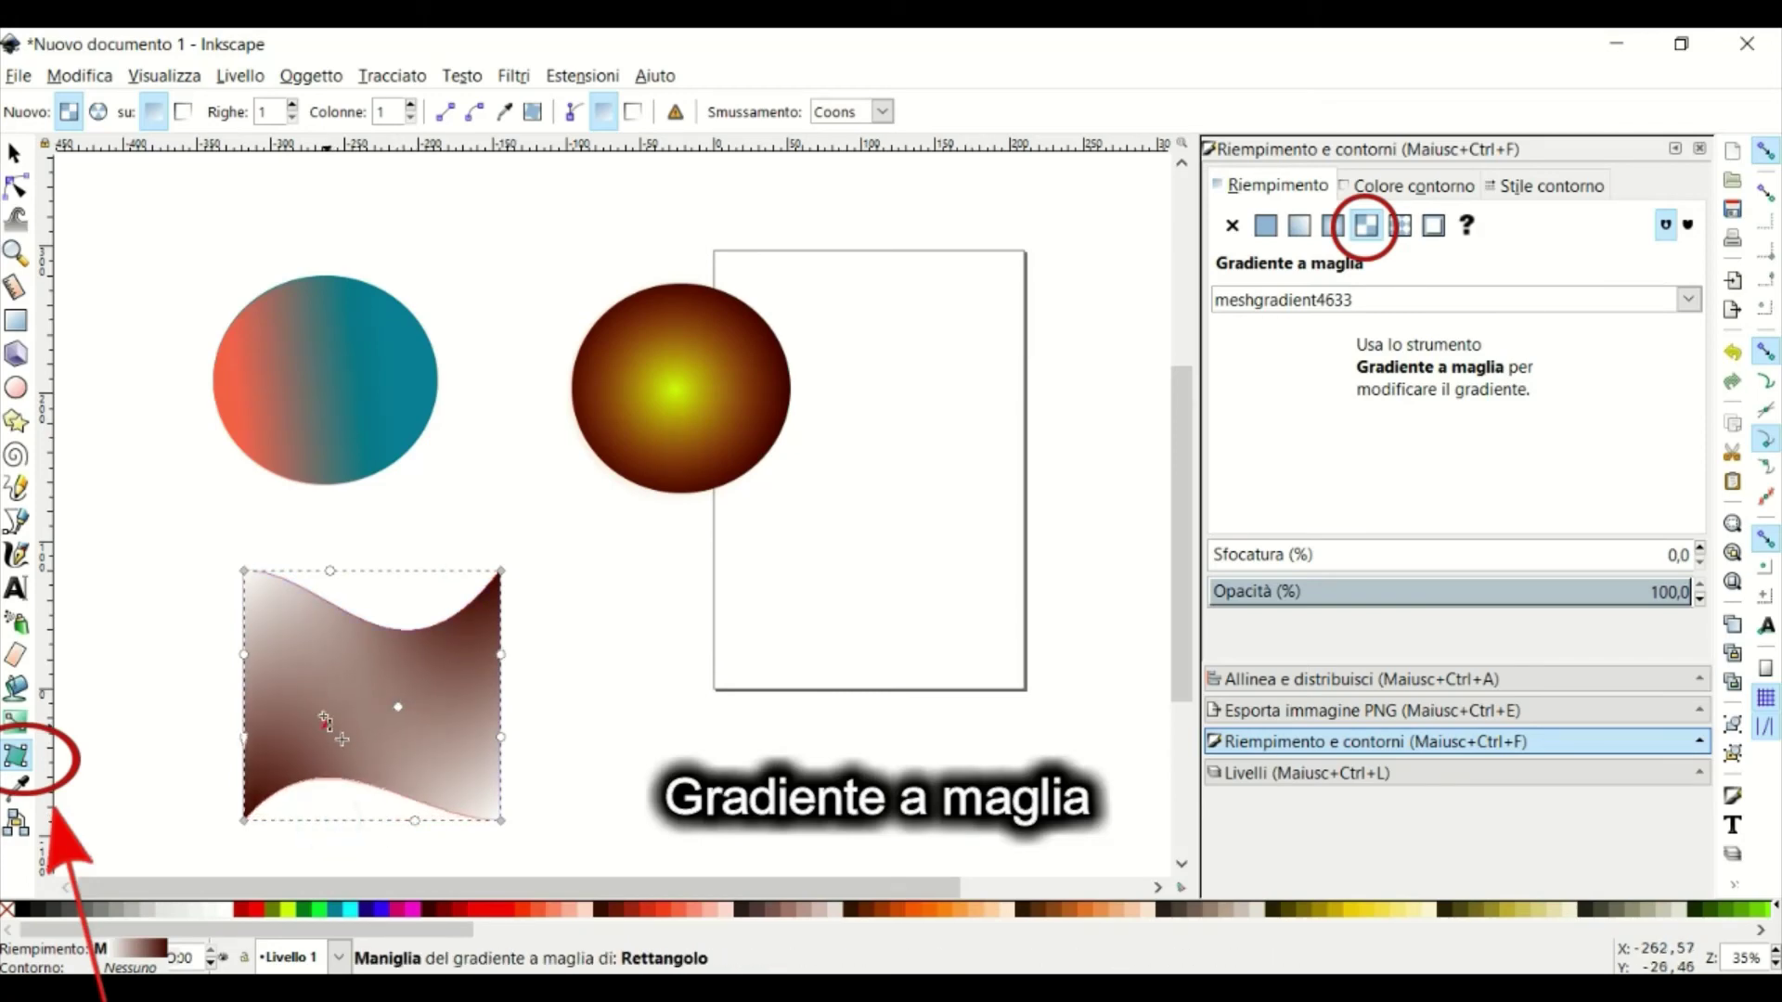
click(442, 628)
mouse_move(244, 654)
mouse_down()
mouse_move(415, 635)
mouse_move(794, 936)
mouse_move(620, 661)
mouse_up()
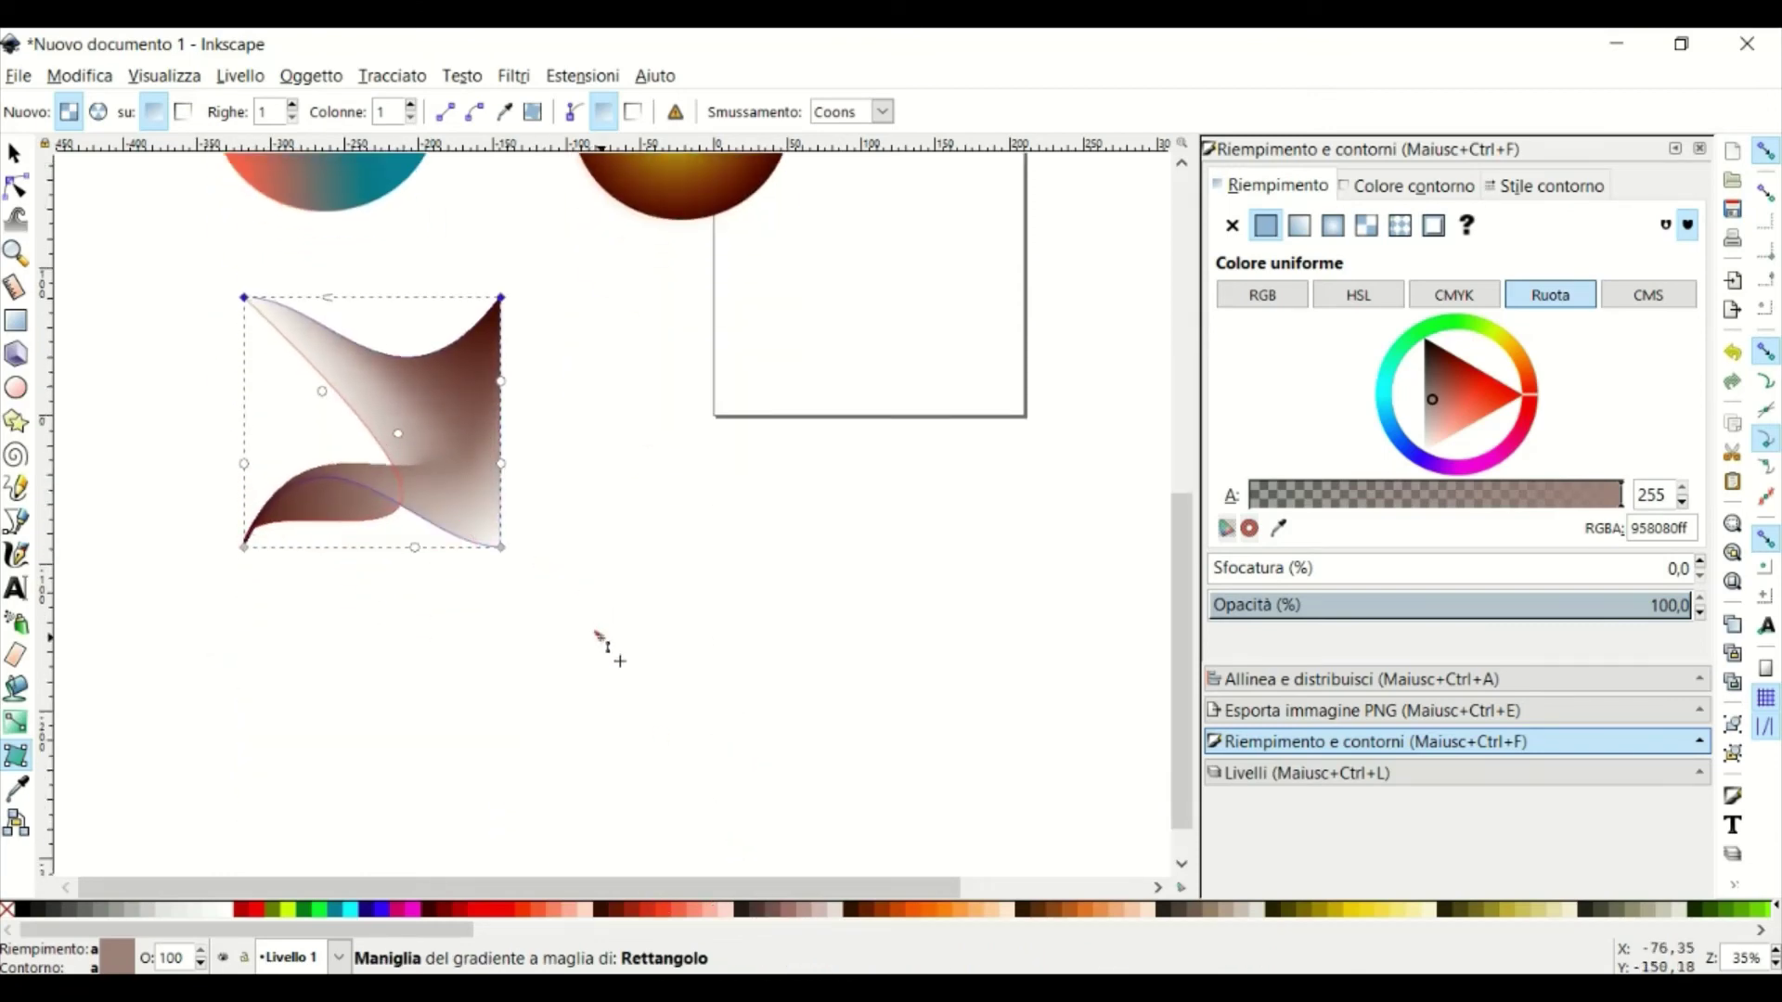
- Pull the mesh's right edge deep inward and adjust its corner nodes
mouse_move(501, 380)
mouse_down()
mouse_move(307, 399)
mouse_move(281, 244)
mouse_move(358, 309)
mouse_up()
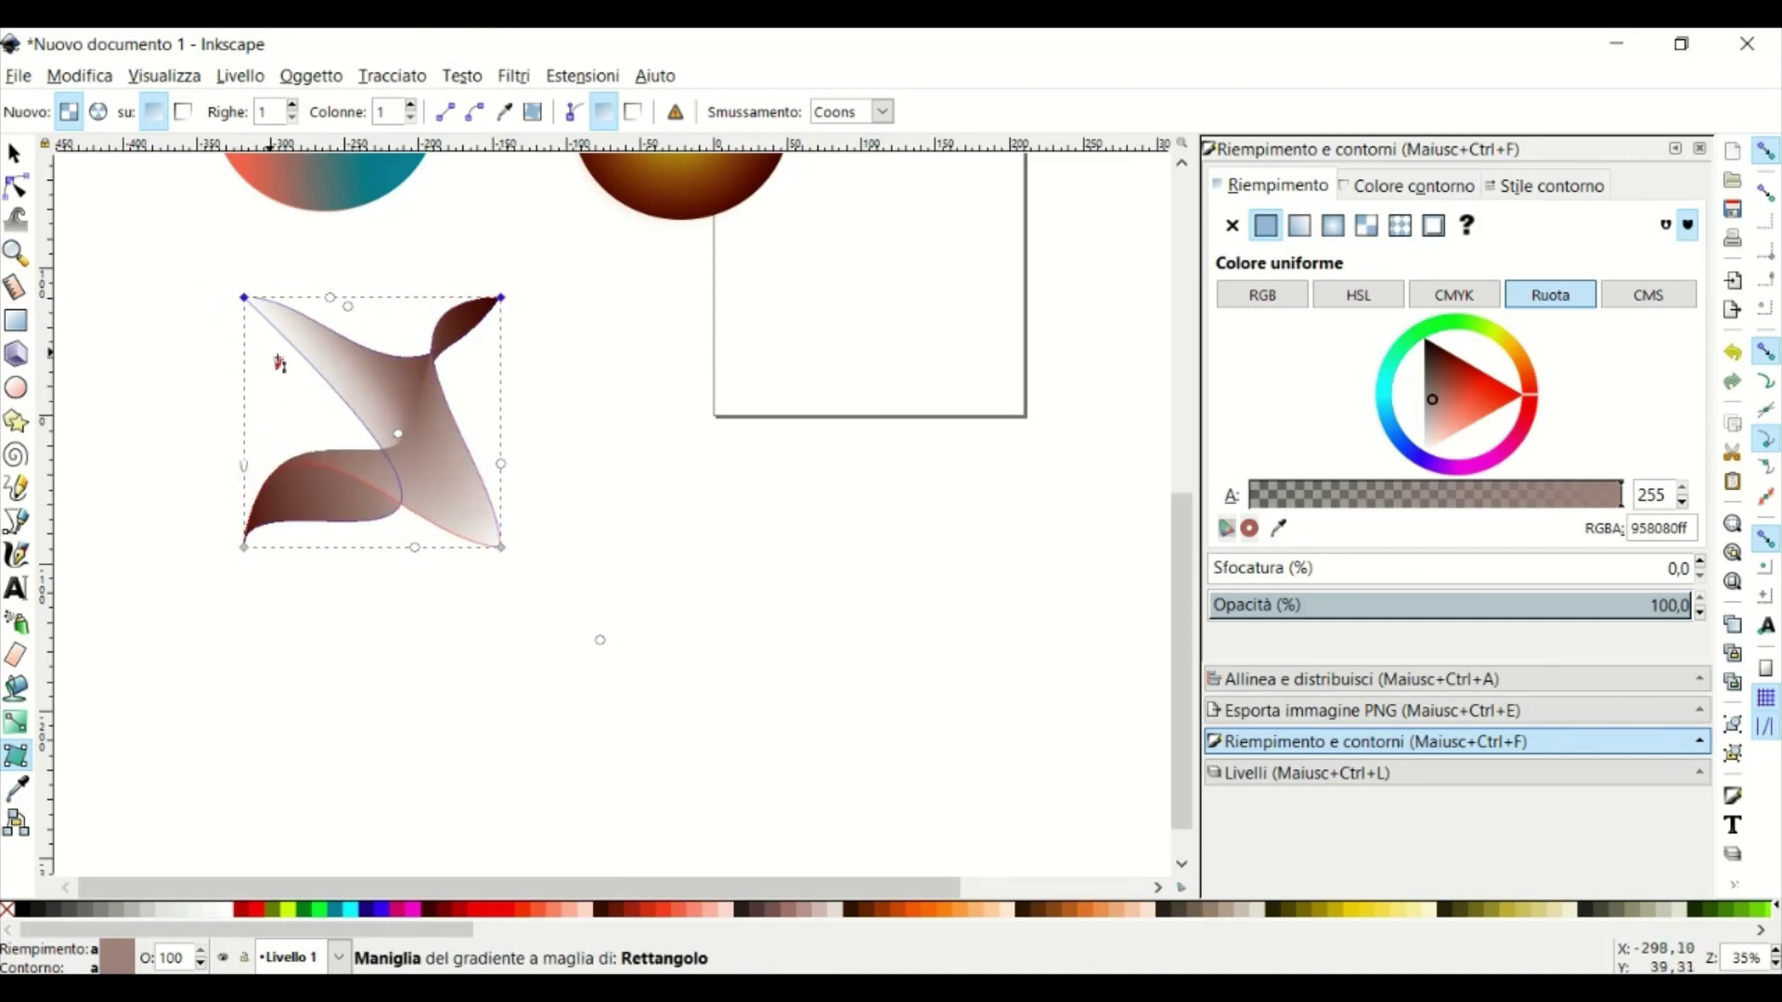
mouse_move(244, 547)
mouse_down()
mouse_move(267, 628)
mouse_move(244, 548)
mouse_up()
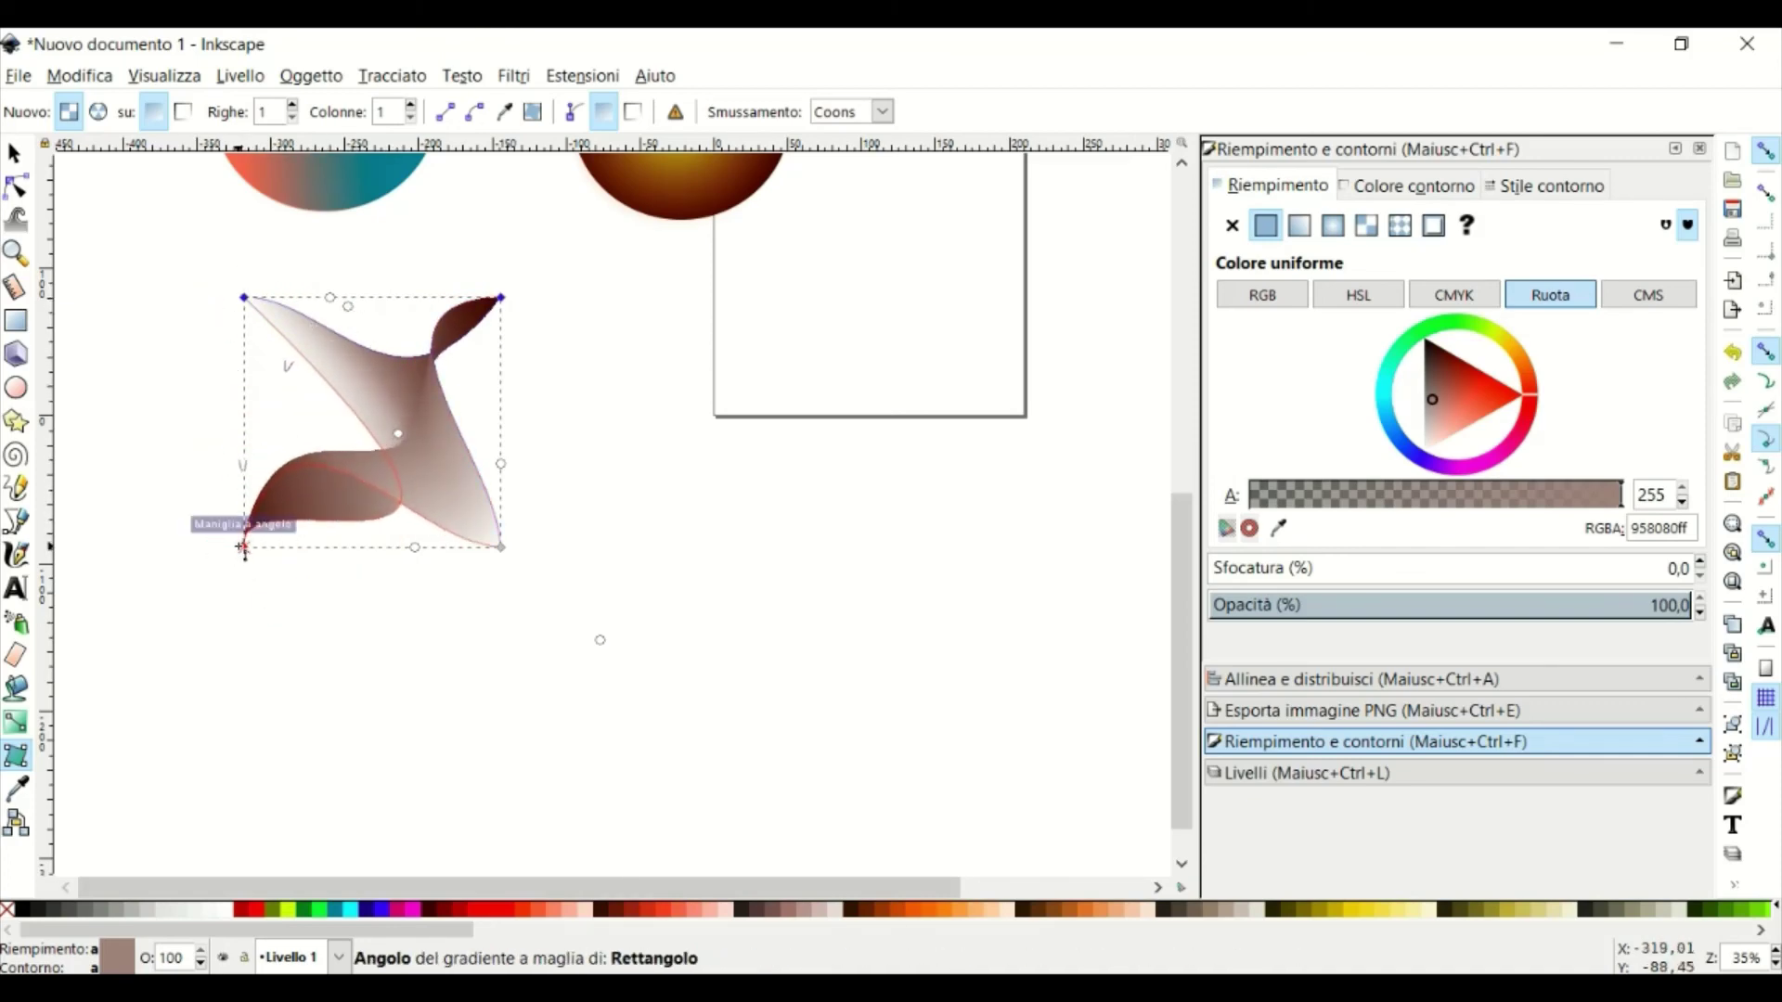
mouse_move(244, 297)
mouse_down()
mouse_move(263, 237)
mouse_move(244, 297)
mouse_up()
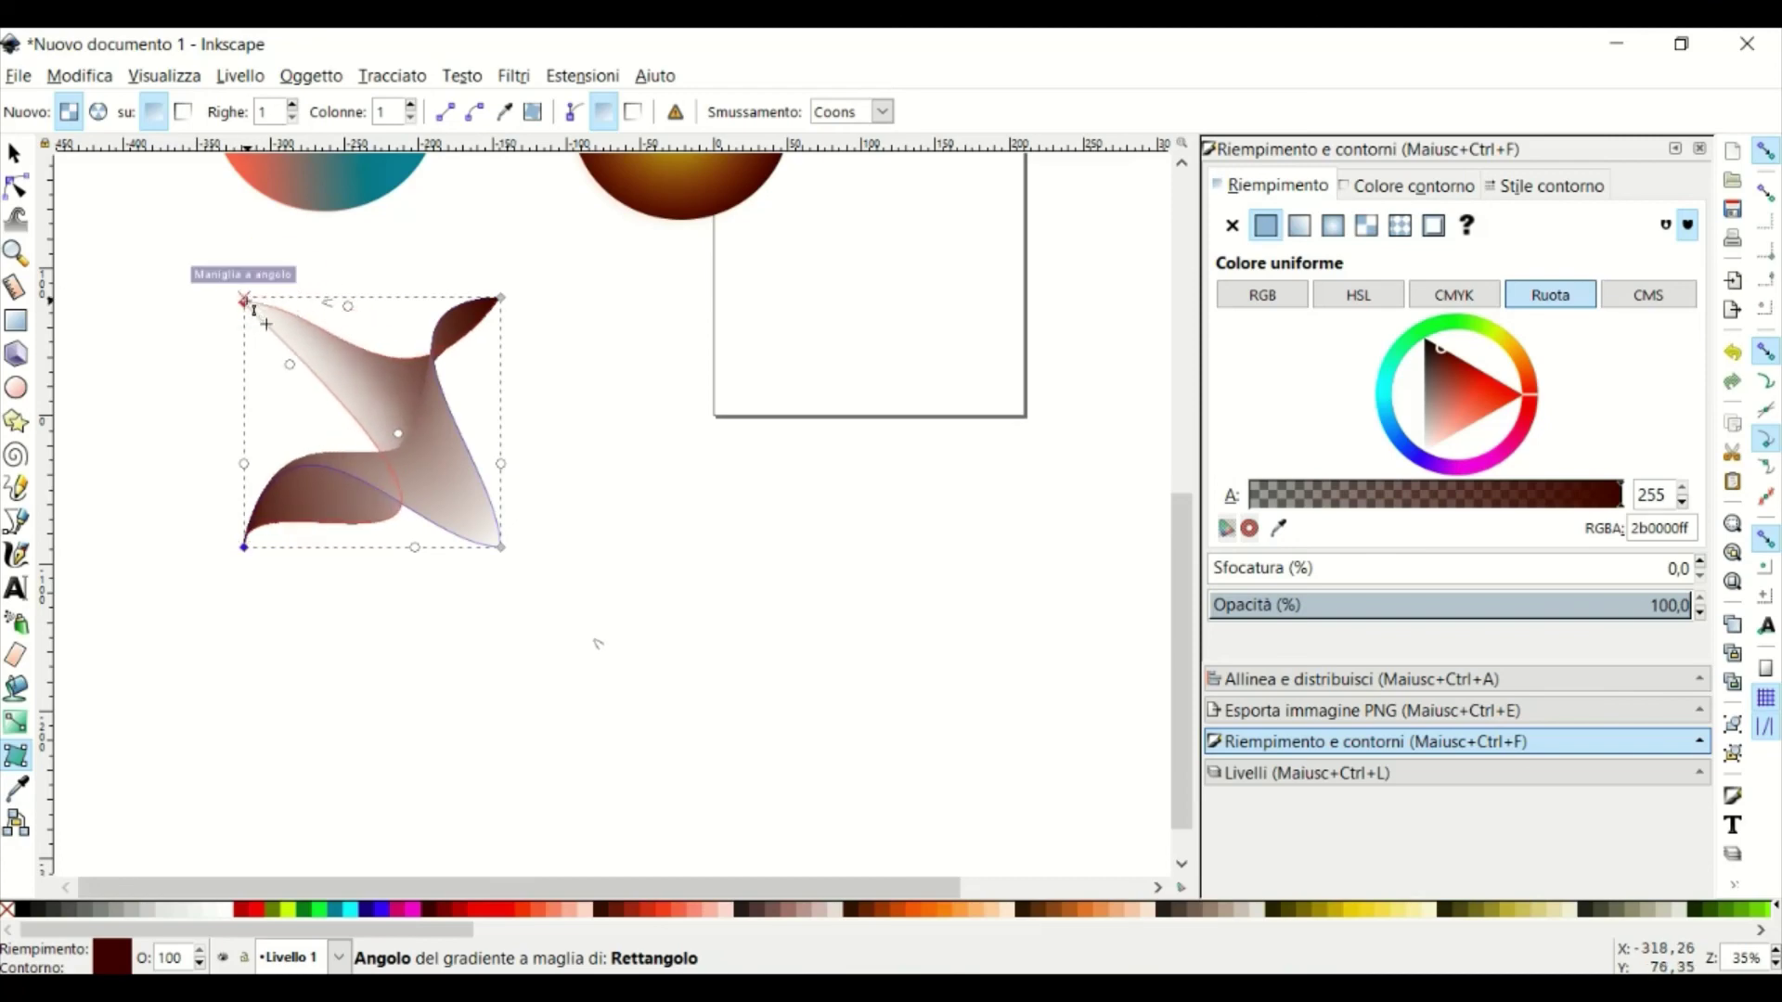
mouse_move(502, 548)
mouse_down()
mouse_move(557, 603)
mouse_move(501, 546)
mouse_up()
- Reshape the mesh's upper-right and lower-left handles into sweeping curved lobes
click(501, 548)
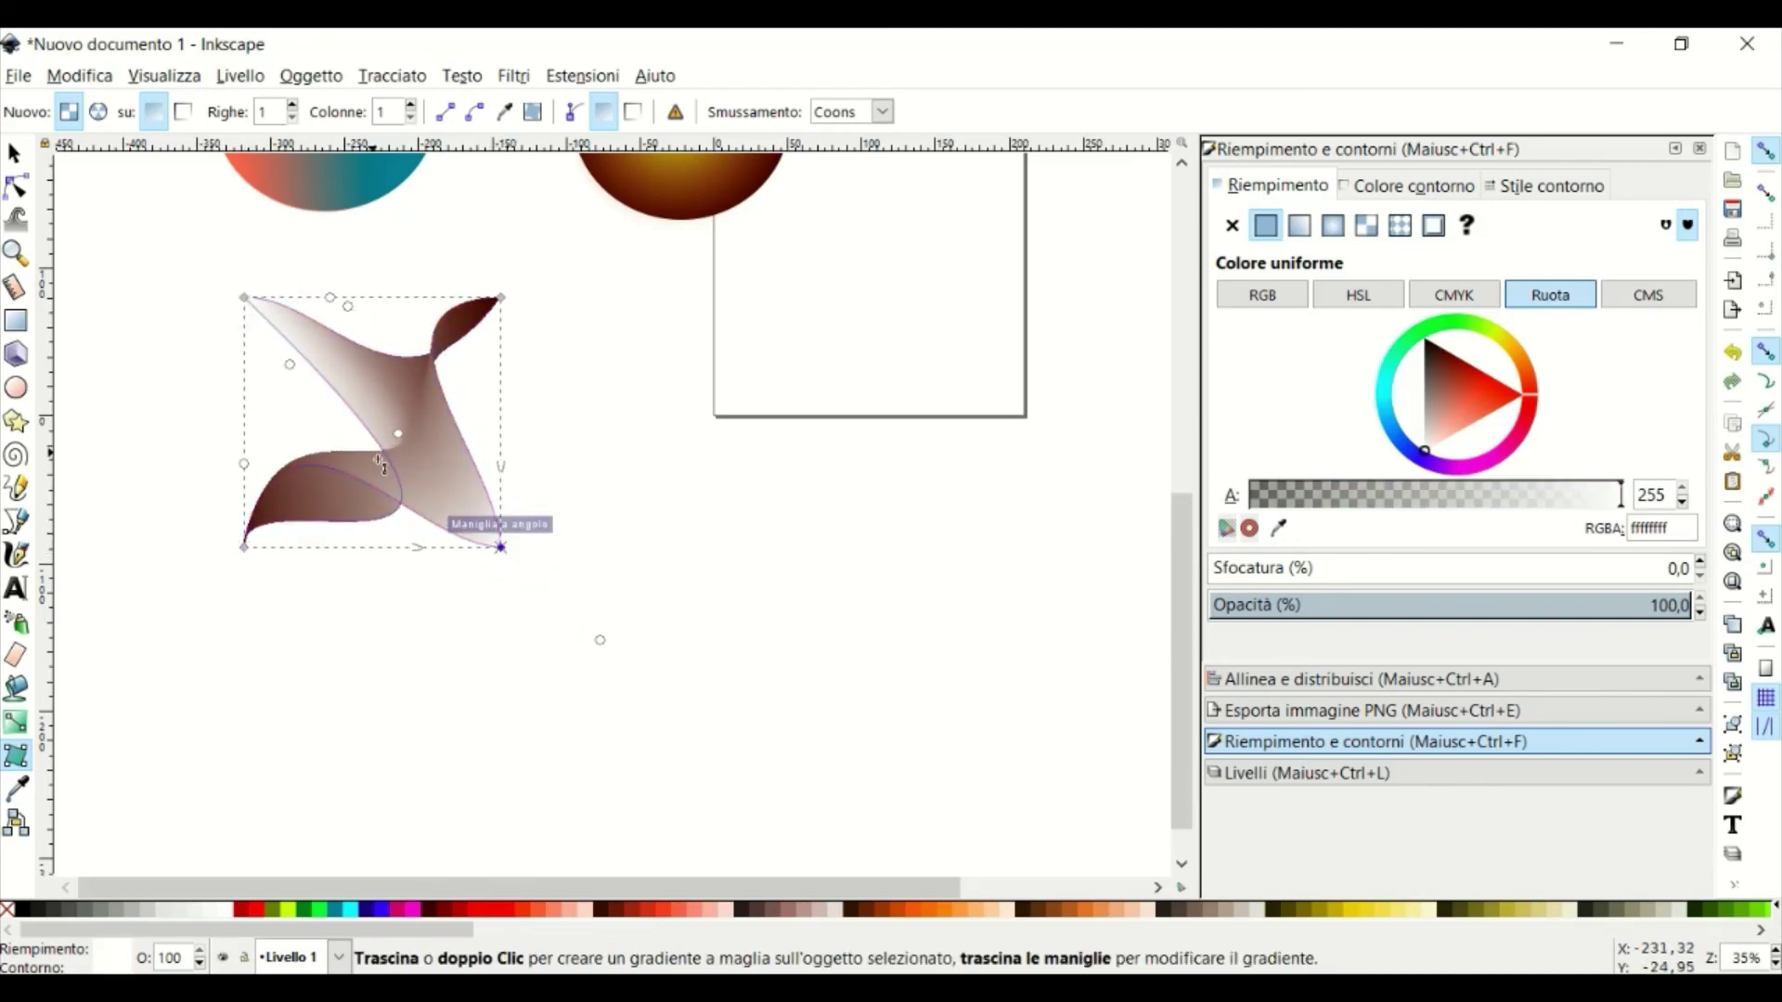
mouse_move(398, 433)
mouse_down()
mouse_move(429, 350)
mouse_move(371, 460)
mouse_move(415, 490)
mouse_up()
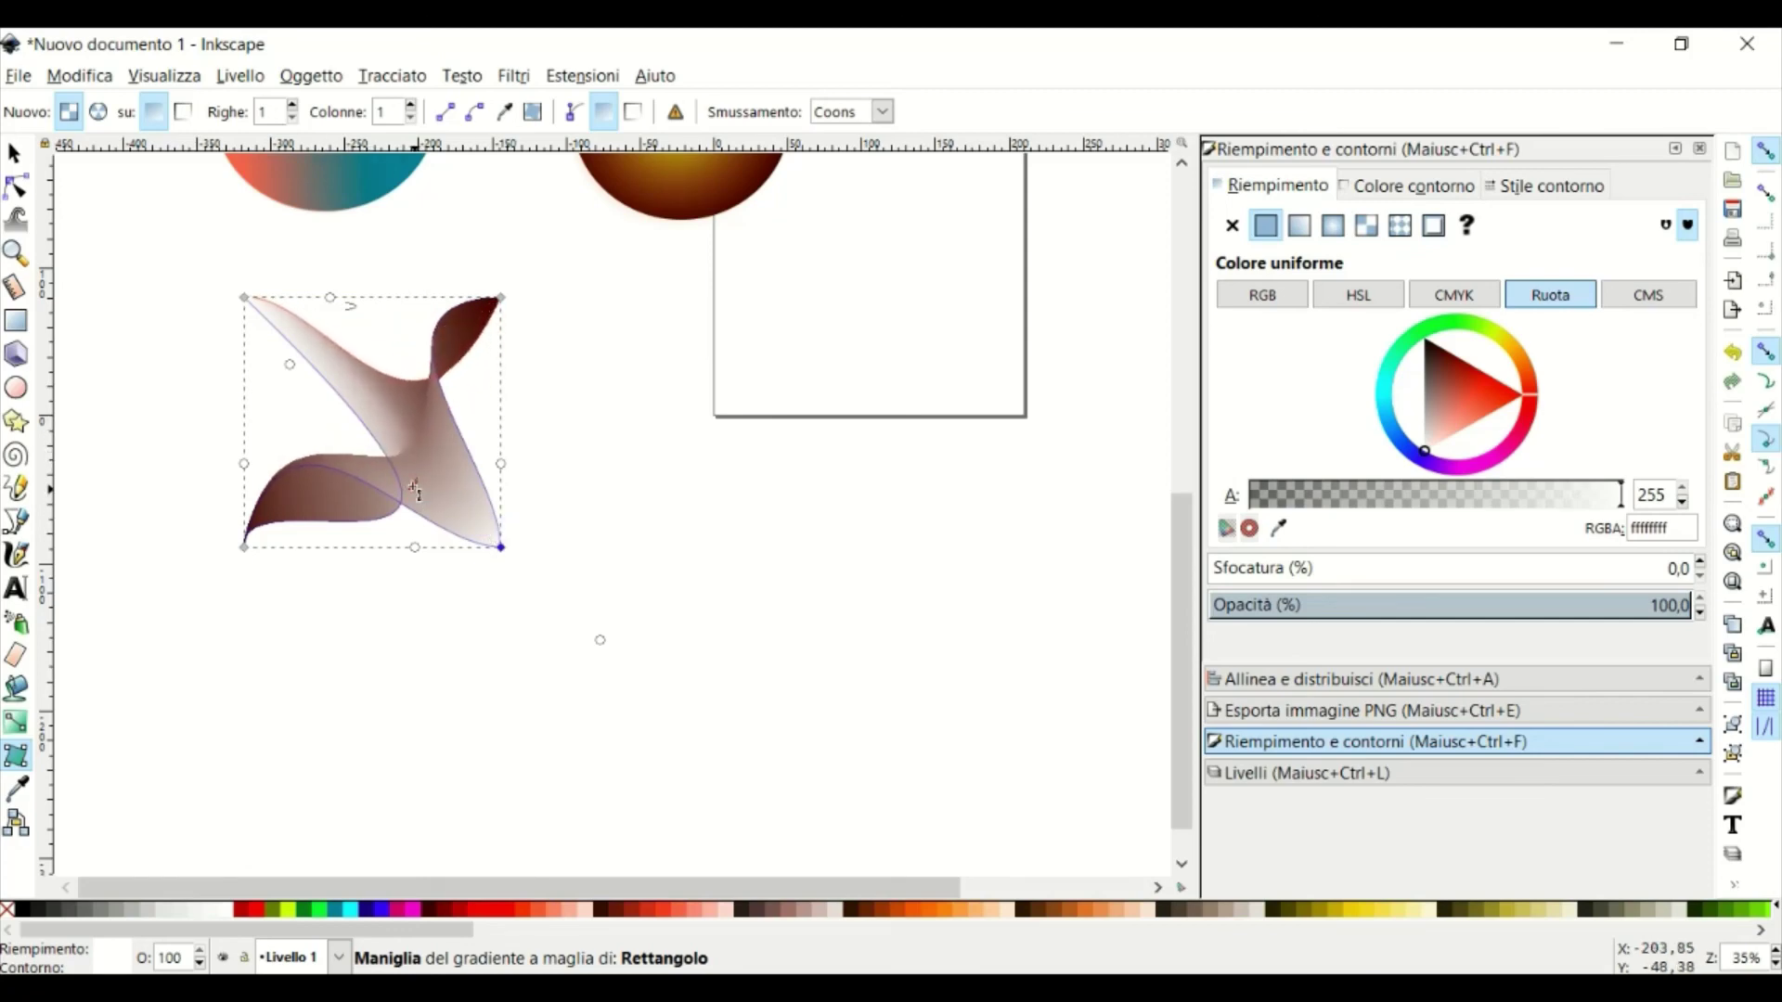
click(366, 497)
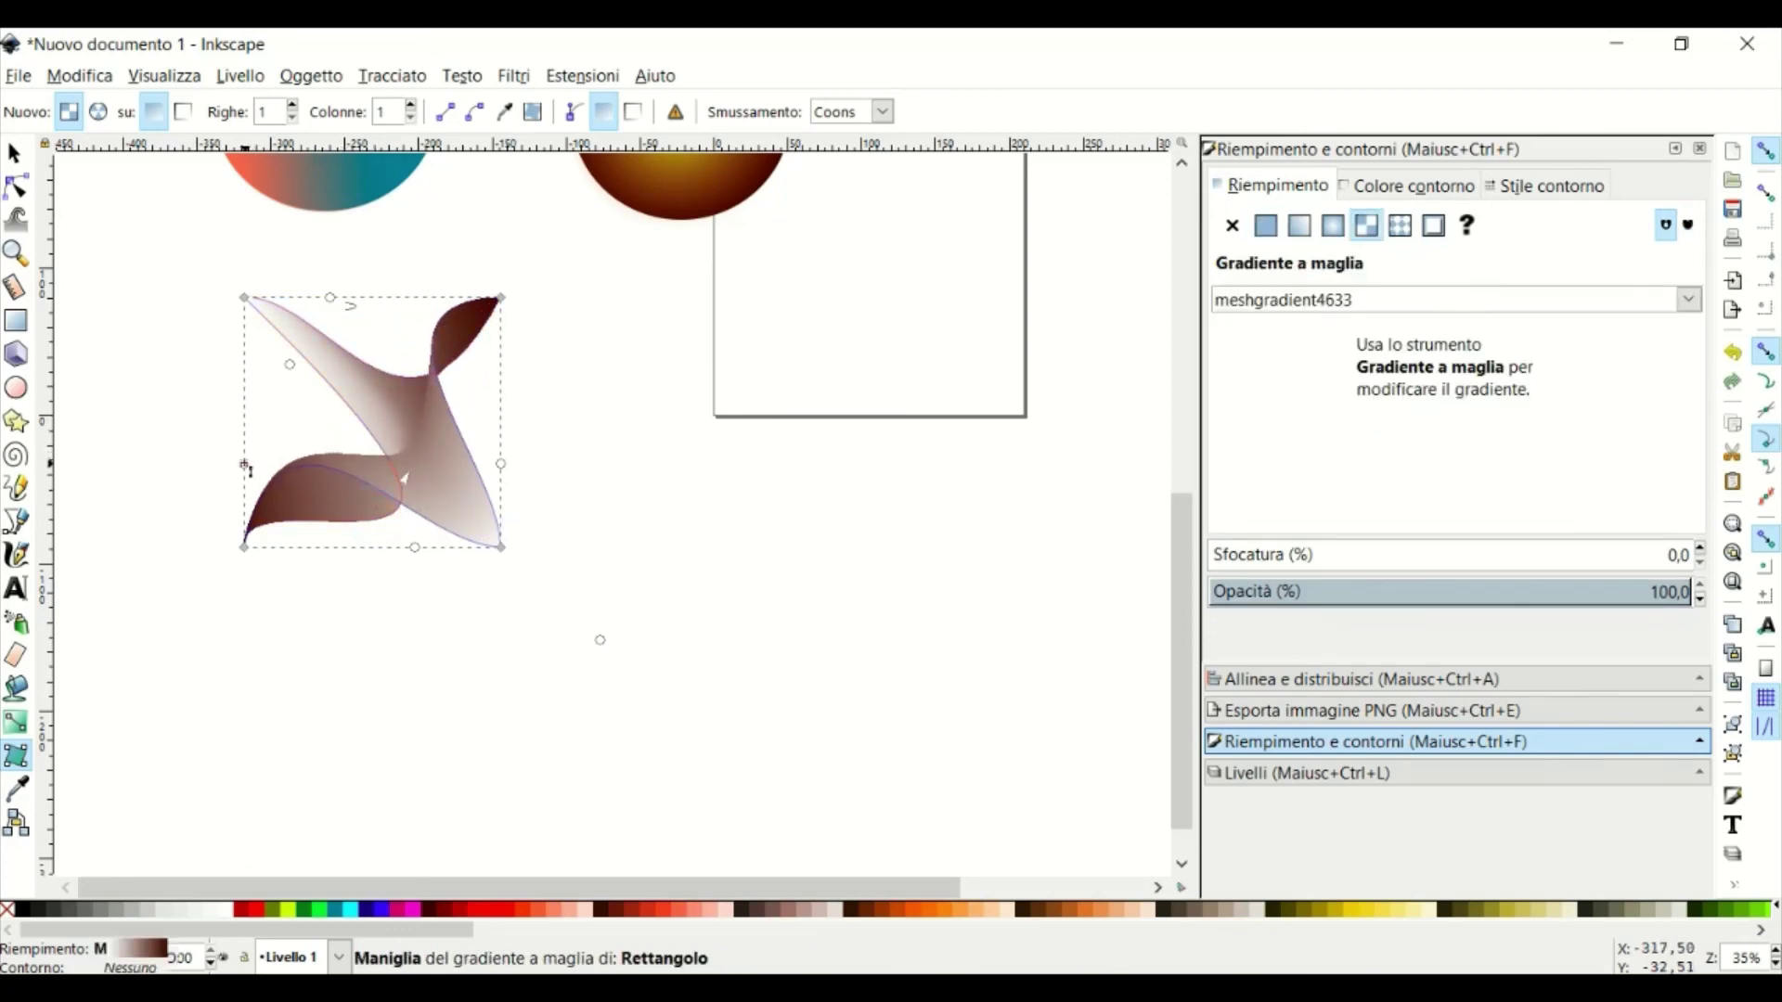
mouse_move(246, 469)
mouse_down()
mouse_move(191, 390)
mouse_move(301, 468)
mouse_up()
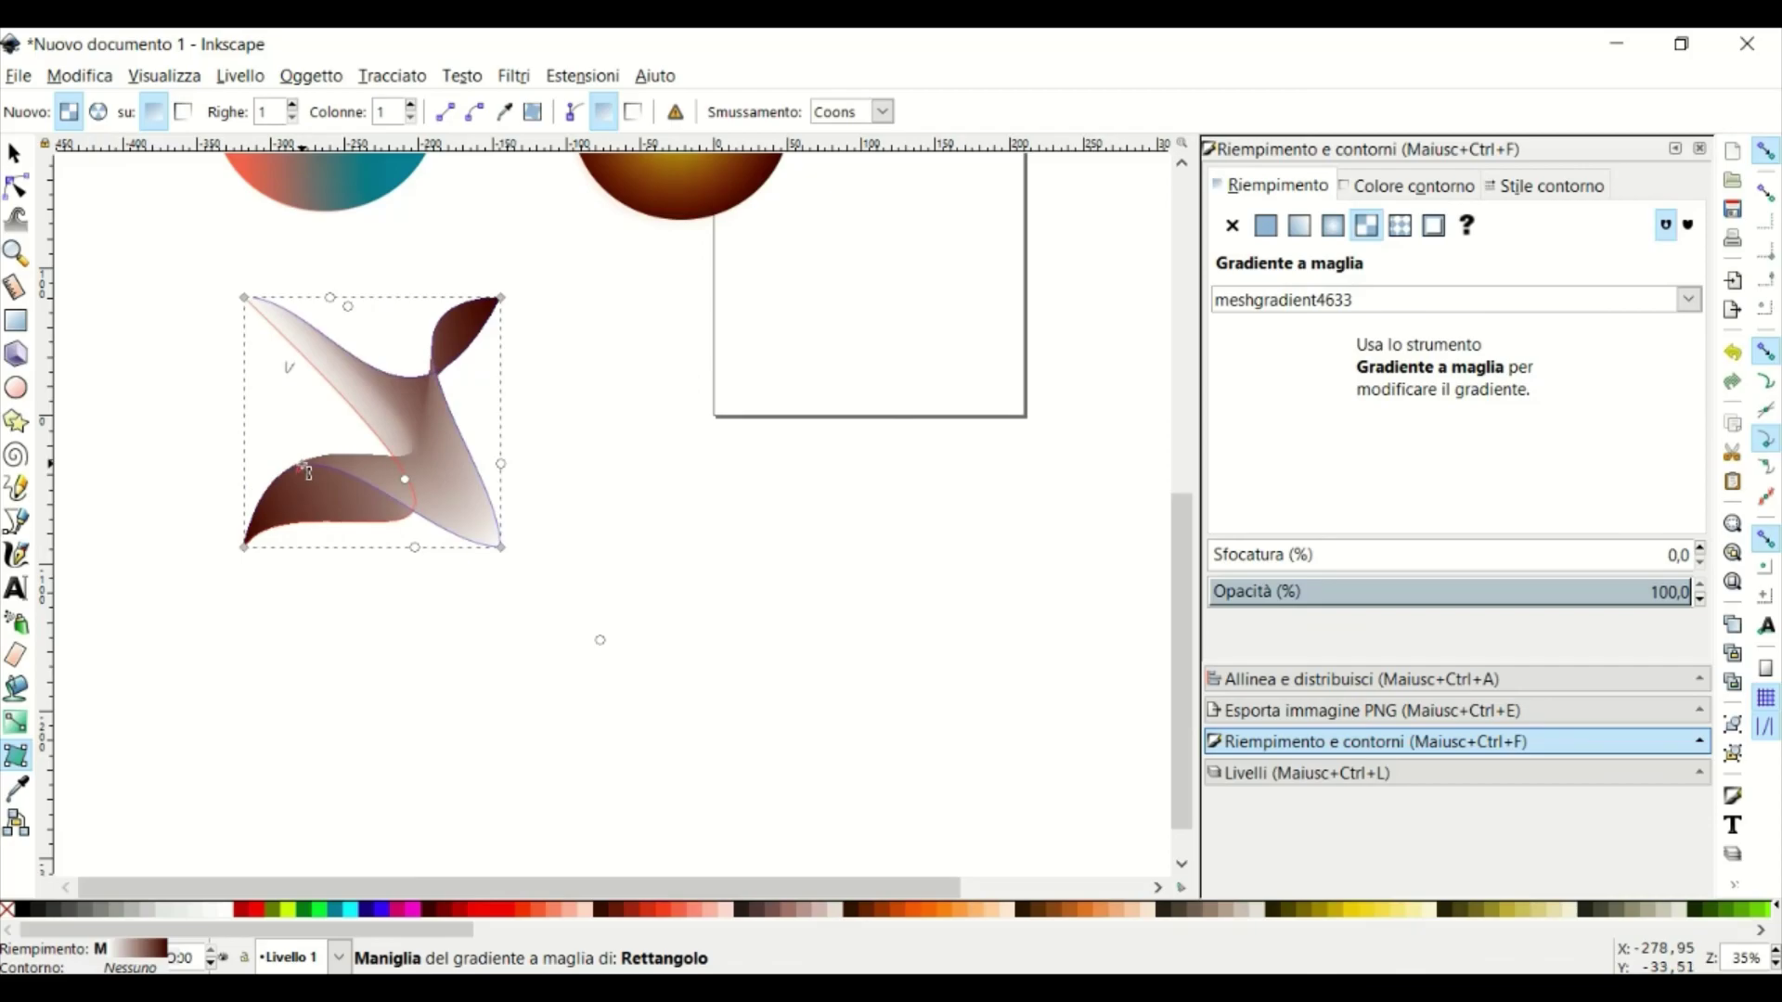